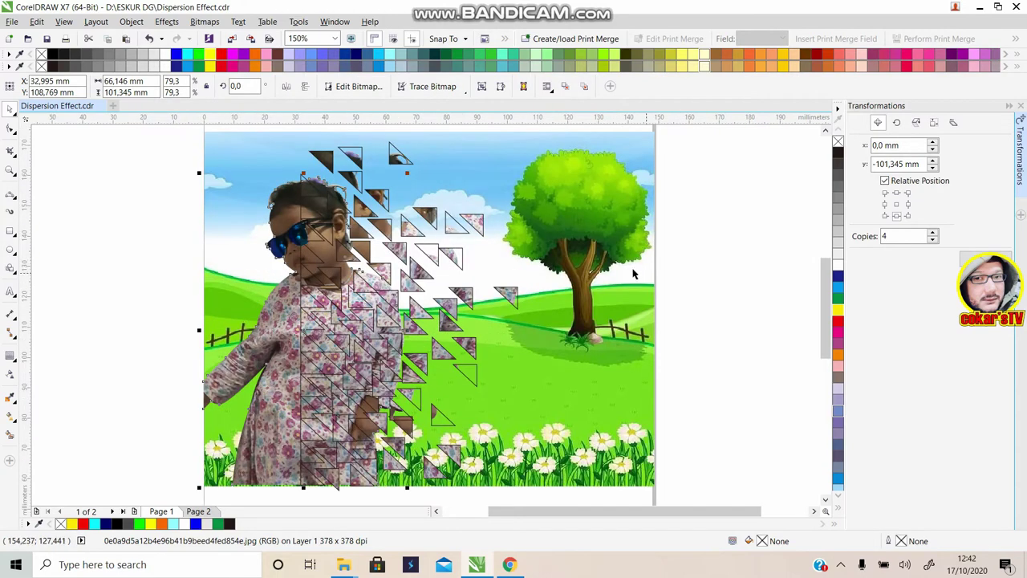
Step: Draw a tall rectangle over the triangles and park it off the page to the left
scroll(329, 257, "up", 3)
left_click(10, 230)
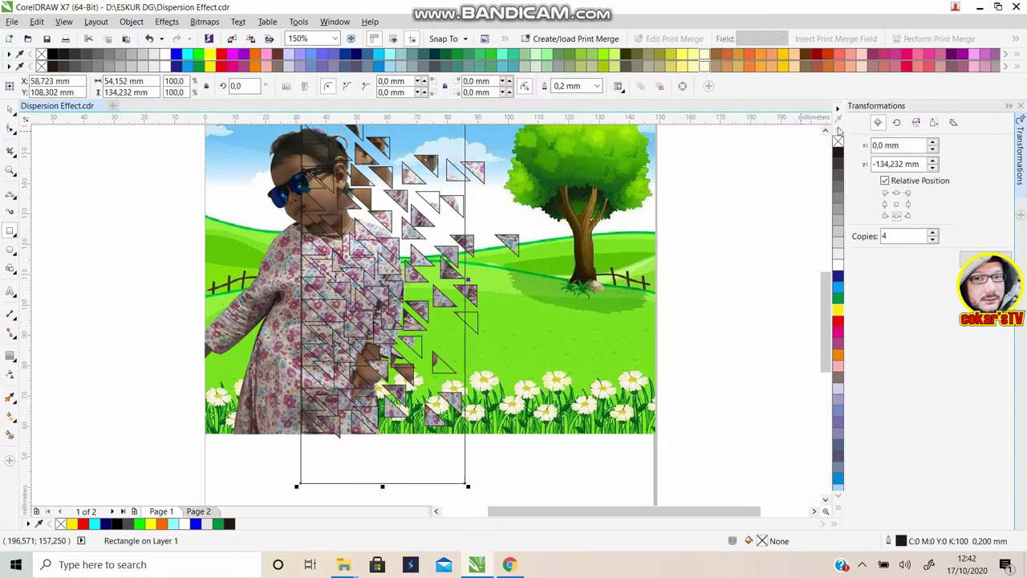
left_click_drag(469, 486, 295, 158)
scroll(522, 241, "down", 2)
left_click_drag(516, 132, 254, 194)
Step: Shift one small photo triangle up and to the left
scroll(443, 161, "up", 2)
left_click(571, 278)
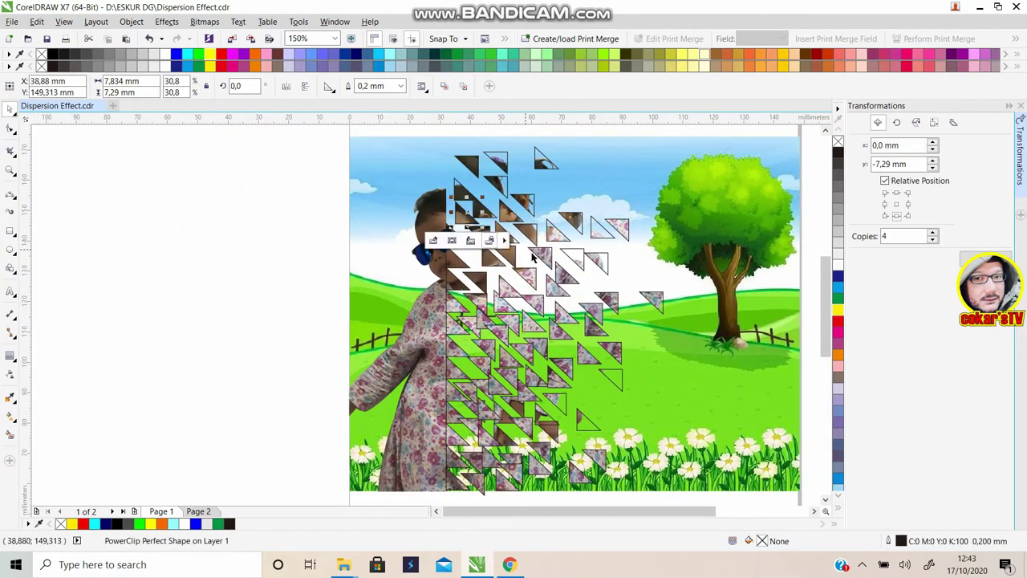
left_click_drag(572, 278, 473, 219)
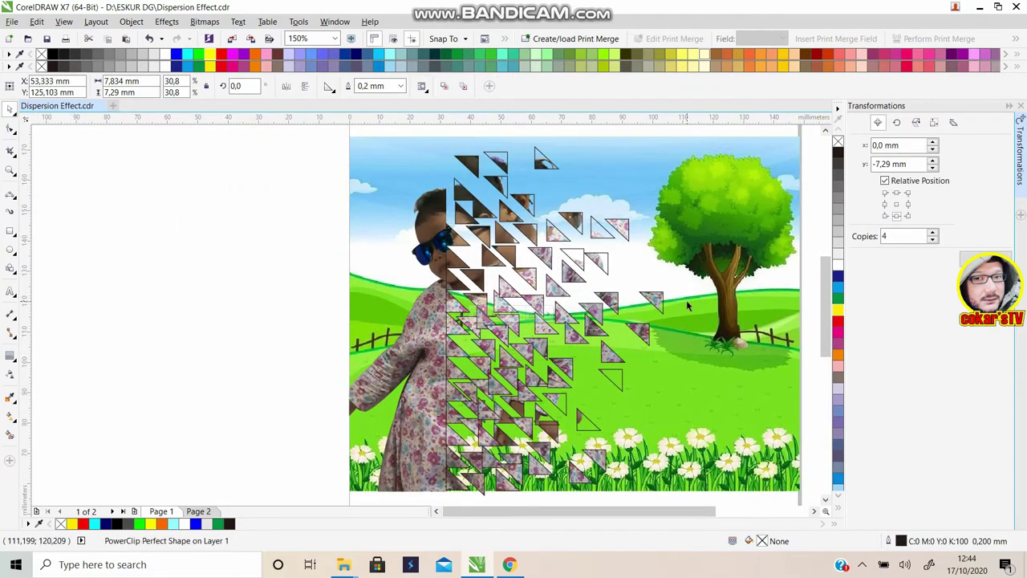
scroll(507, 254, "down", 2)
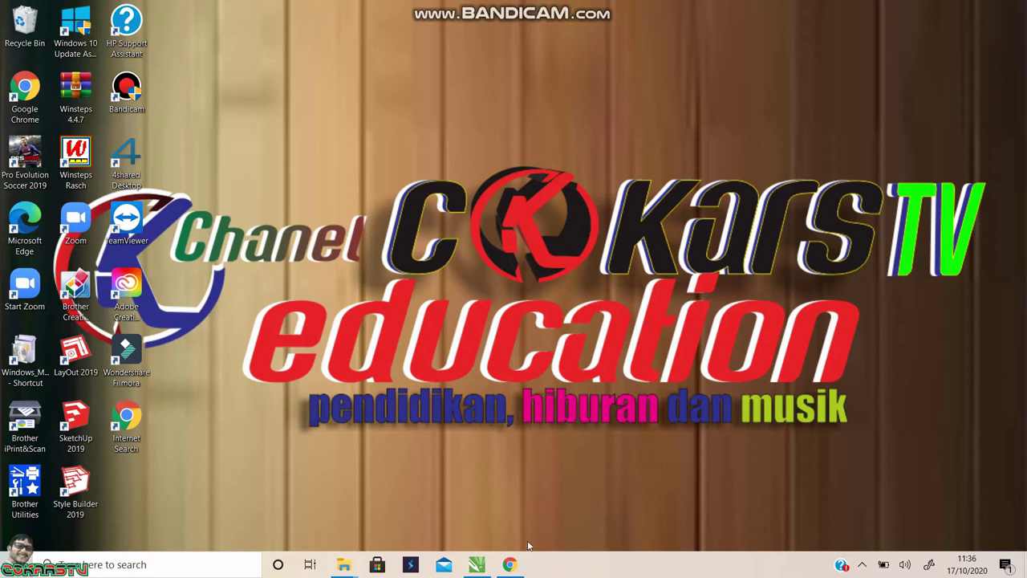
Step: Restore the Dispersion Effect.cdr window, zoom over the titles, and select the girl photo
left_click(476, 565)
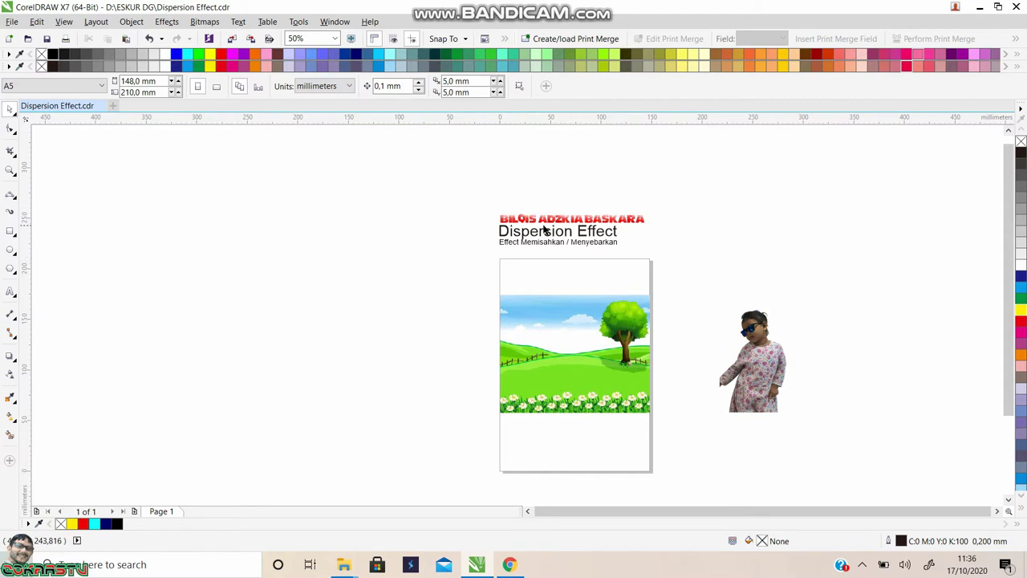
scroll(544, 230, "up", 2)
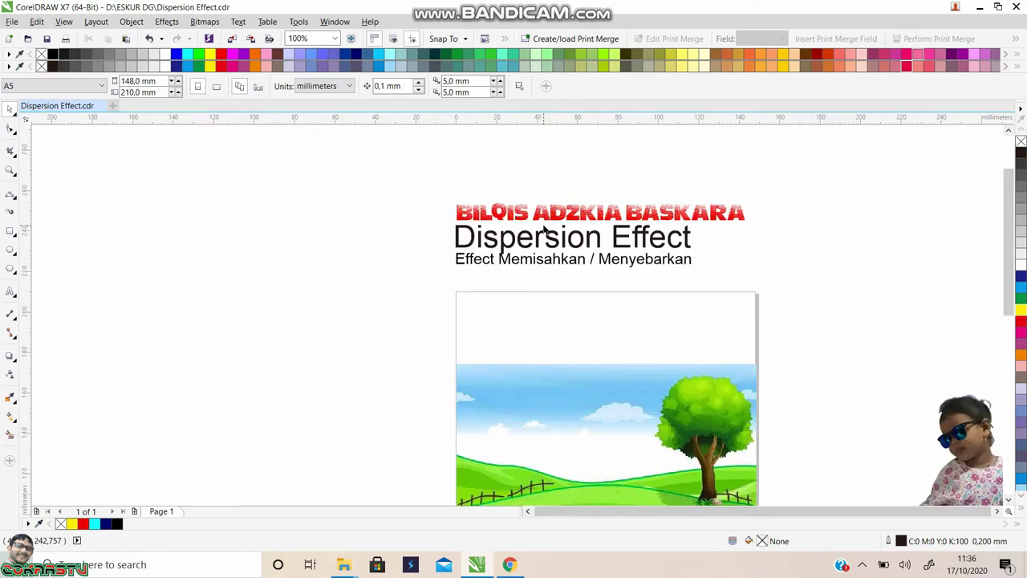
scroll(544, 230, "up", 2)
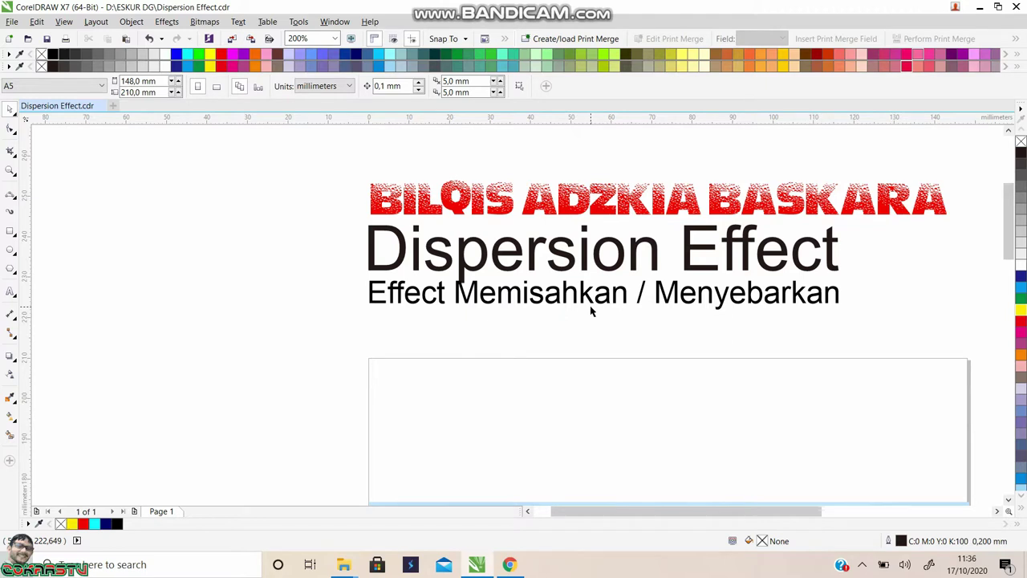
scroll(591, 311, "down", 2)
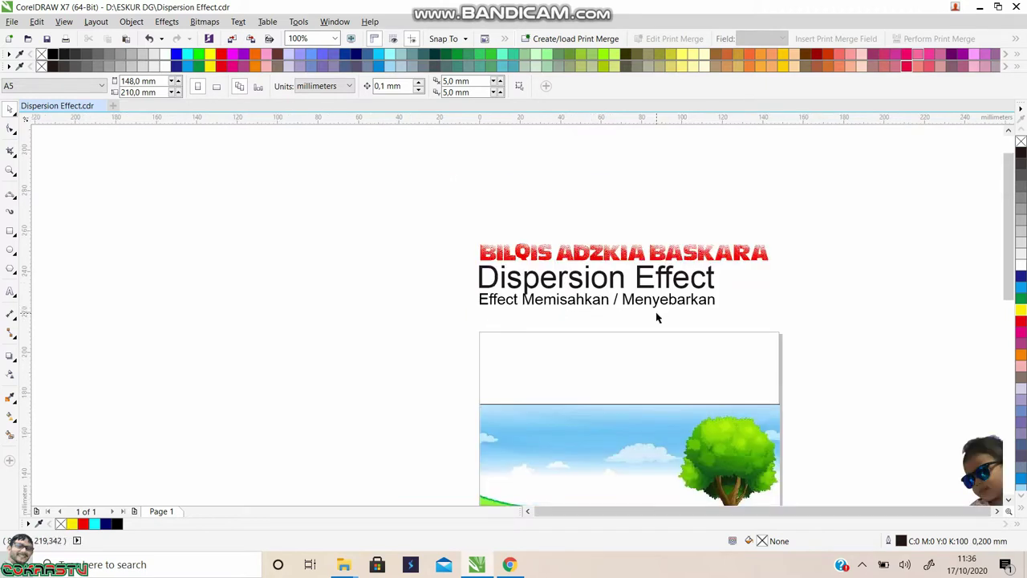
scroll(656, 317, "down", 2)
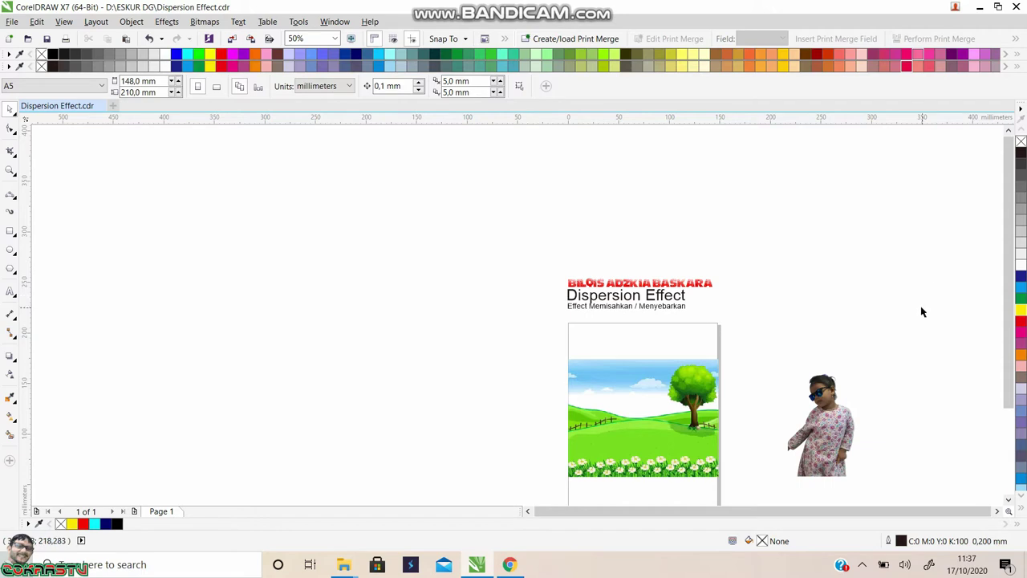
left_click_drag(1012, 207, 1013, 225)
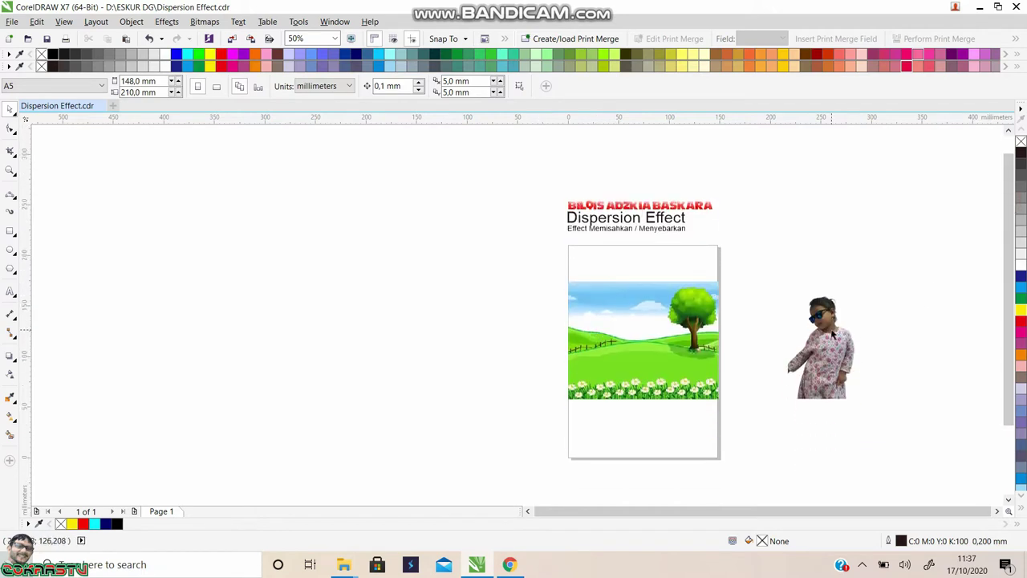
left_click(832, 330)
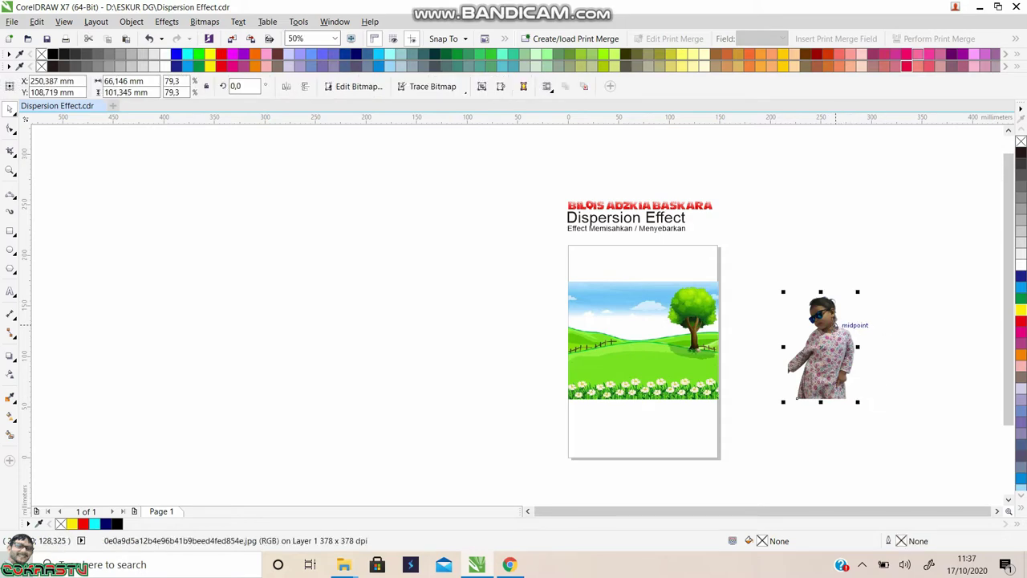
scroll(833, 327, "up", 2)
scroll(833, 327, "up", 2)
scroll(832, 327, "down", 4)
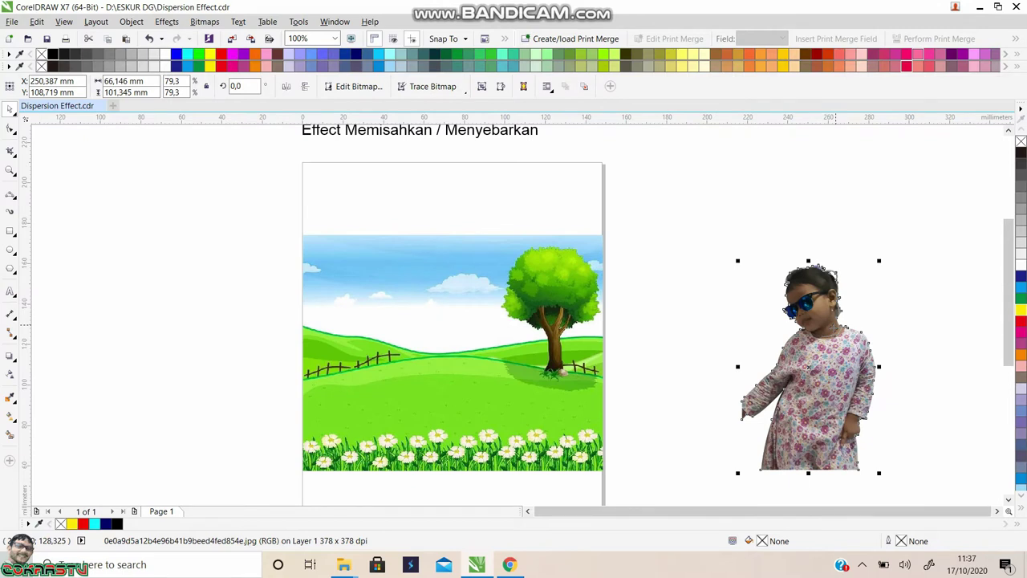
left_click(671, 251)
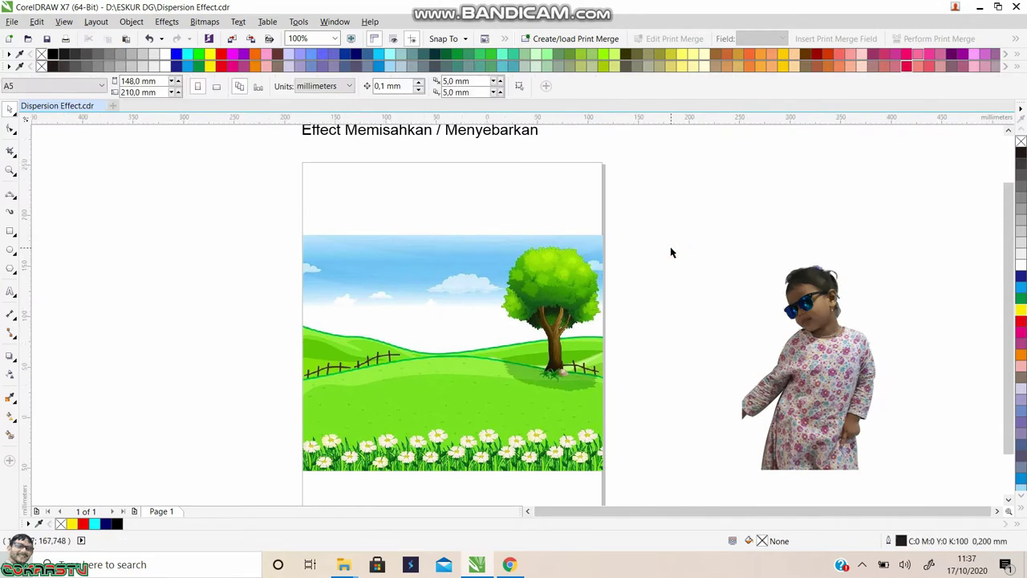
scroll(672, 252, "down", 2)
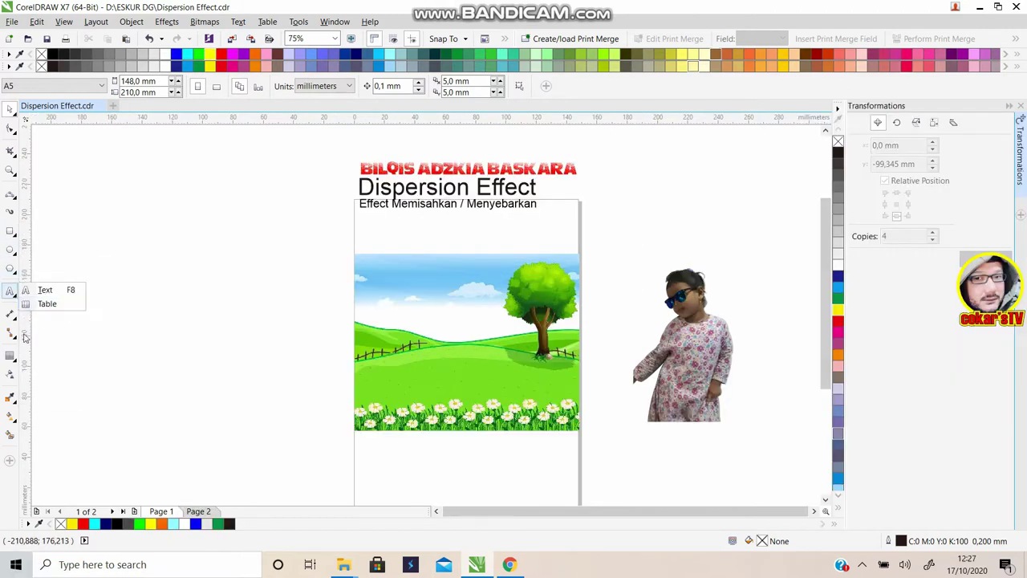
Step: Draw a right triangle from the Basic Shapes presets to the left of the page
left_click(15, 273)
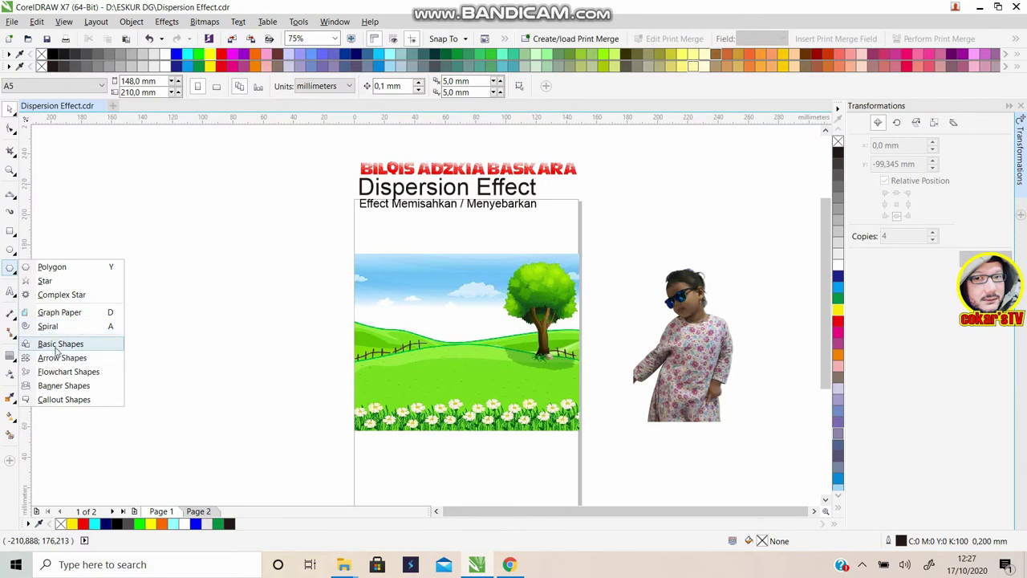
left_click(57, 344)
left_click(331, 89)
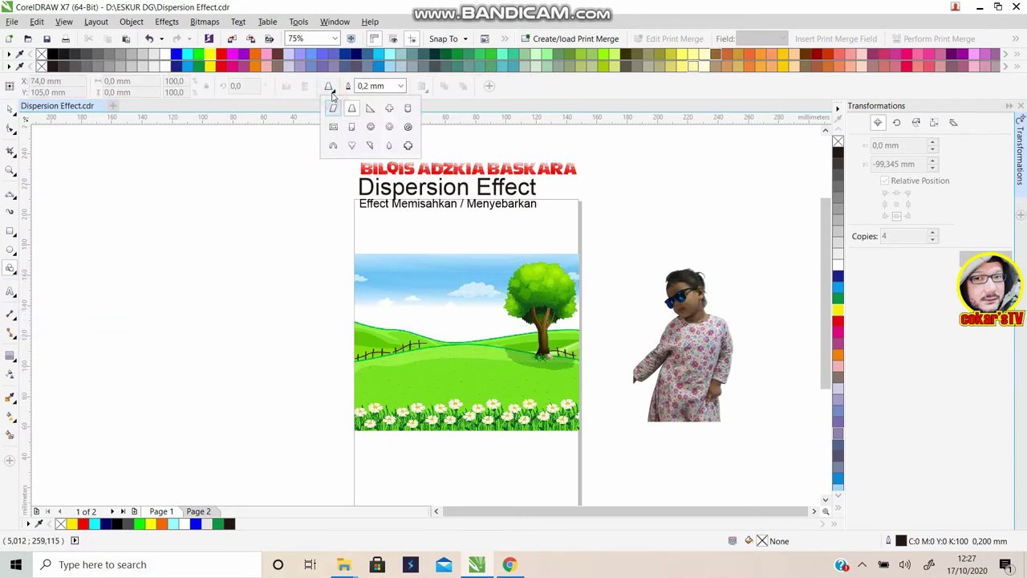
left_click(370, 110)
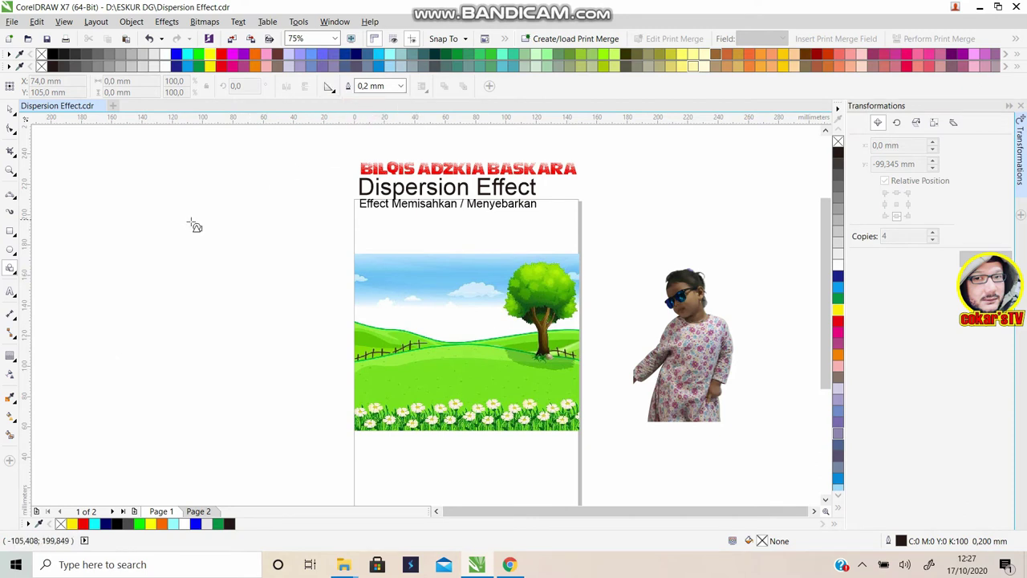
left_click_drag(135, 216, 178, 257)
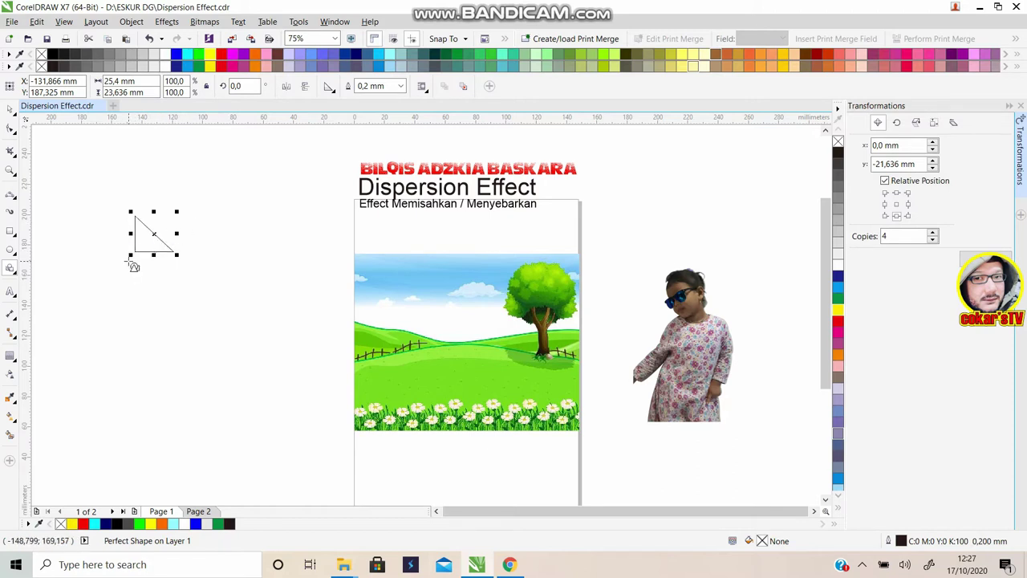
Step: Mirror a copy horizontally and vertically to complete the diagonally split square
left_click(306, 88)
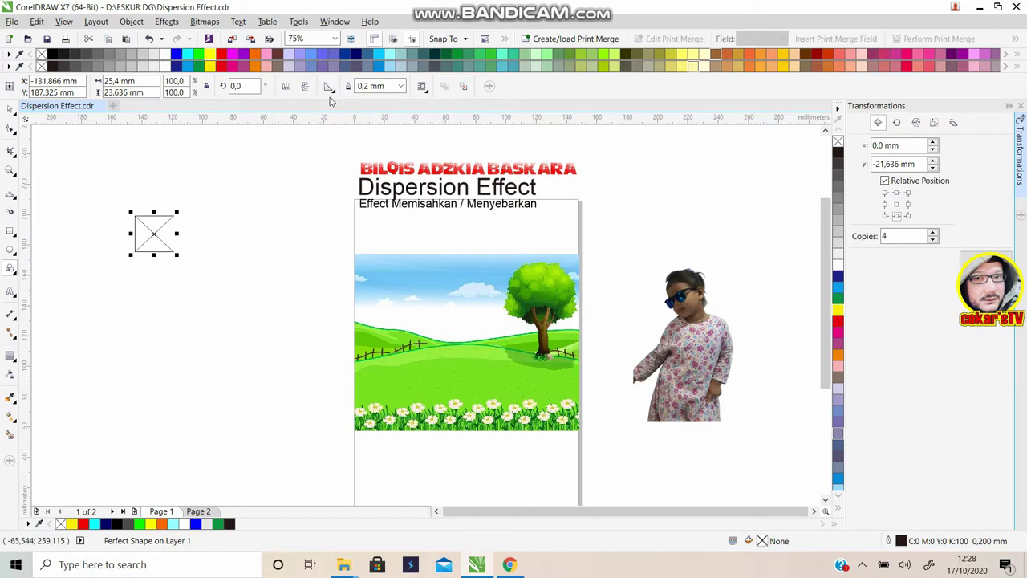
left_click(287, 89)
left_click(10, 113)
left_click(227, 339)
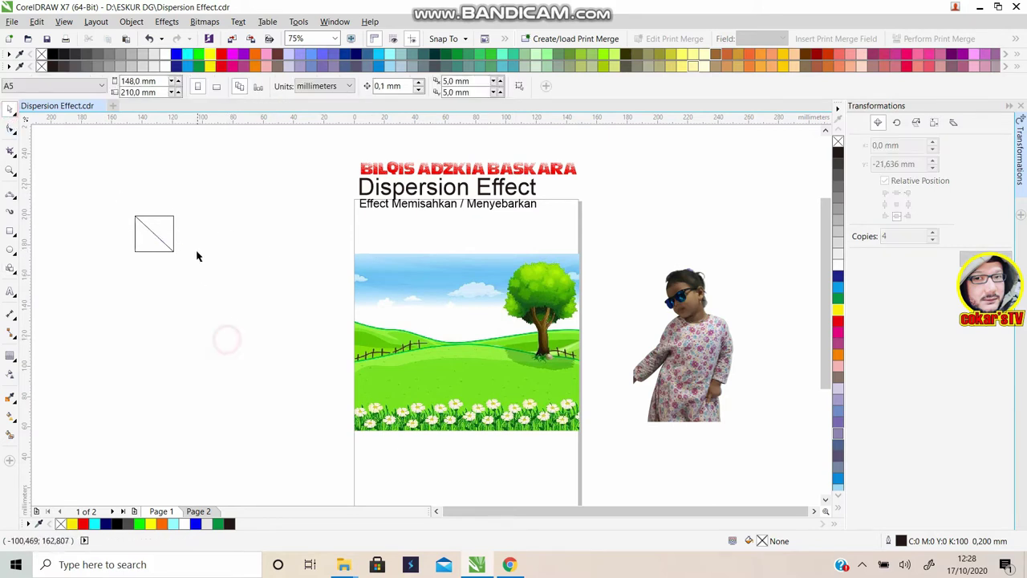
Step: Shrink the triangle square to about half size and place a copy directly beneath it
left_click_drag(95, 195, 232, 289)
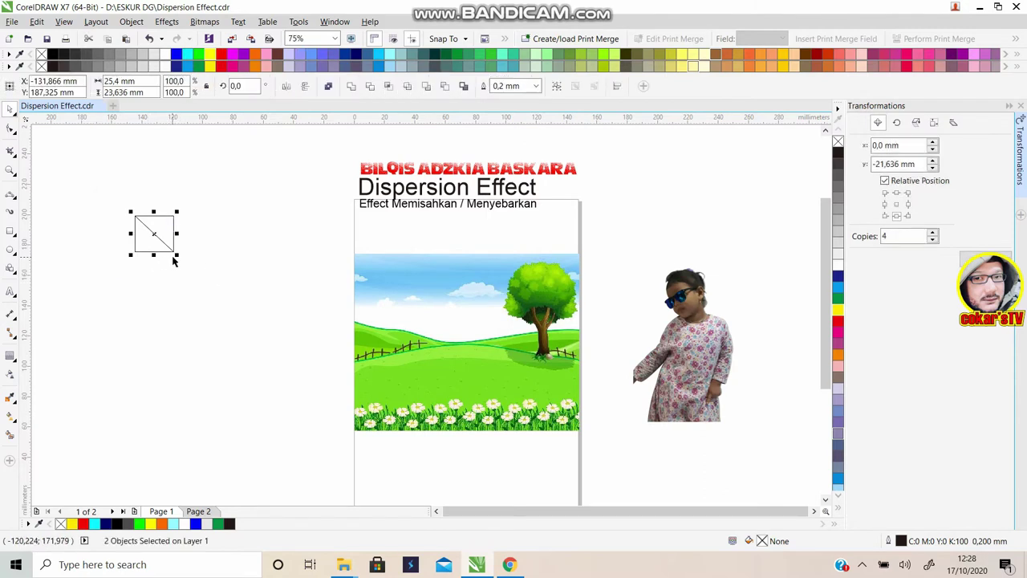
left_click_drag(176, 255, 156, 235)
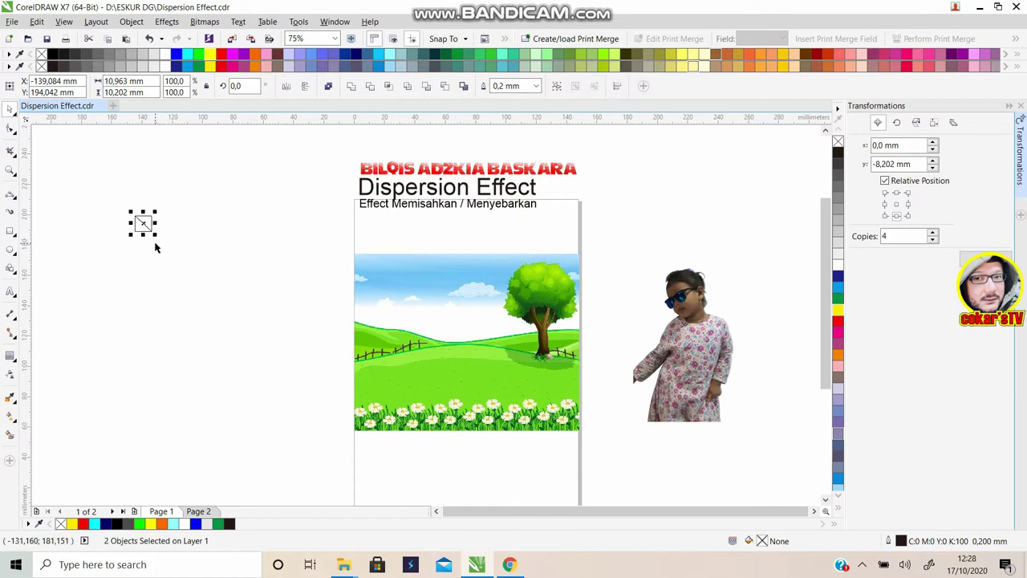
left_click_drag(145, 225, 146, 243)
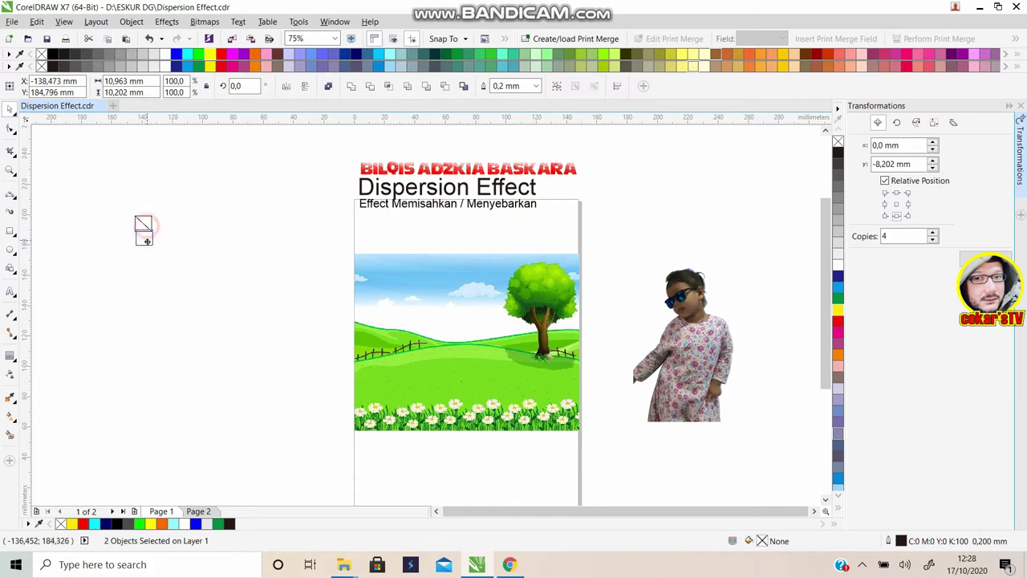
left_click_drag(146, 244, 147, 243)
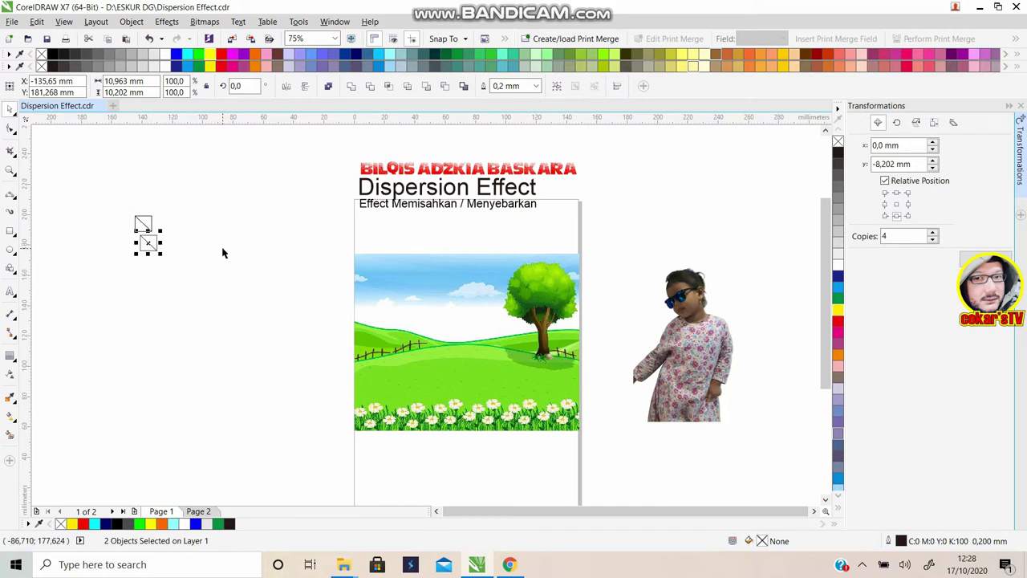
key("Left")
key("Left")
key("Left")
key("Left")
key("Up")
key("Up")
key("Up")
key("Up")
key("Up")
key("Up")
key("Up")
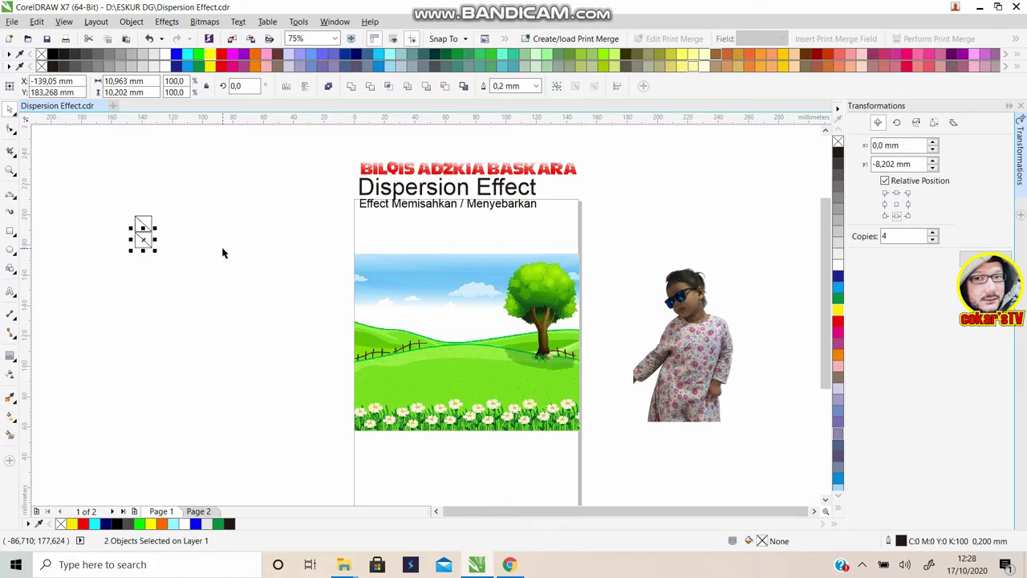
key("Up")
key("Up")
key("Up")
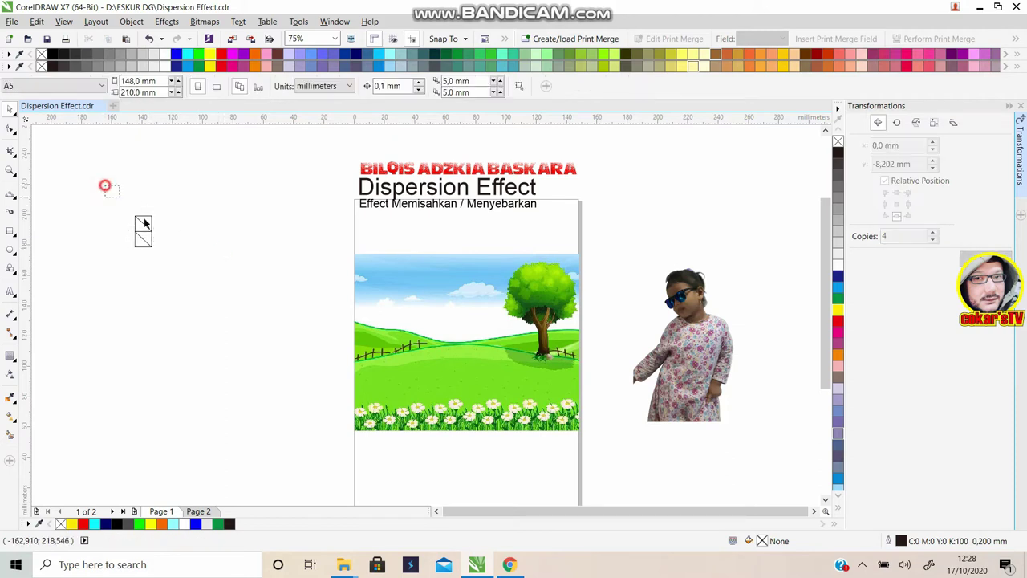
Step: Duplicate the stacked pair and set the copy flush beside the first column
left_click_drag(104, 185, 209, 294)
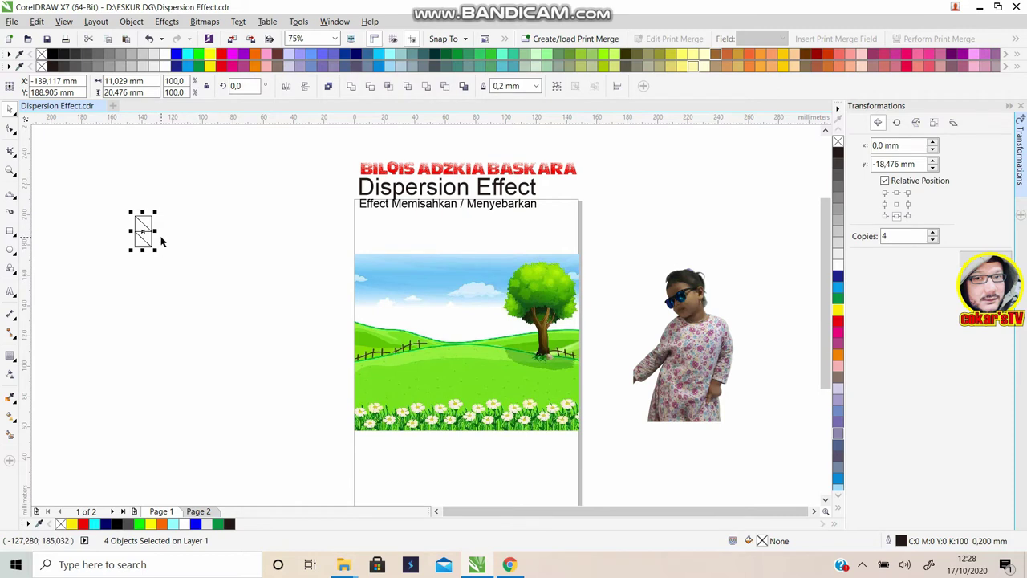
key("Right")
key("Right")
key("Right")
key("Right")
key("Right")
key("Right")
key("Right")
key("Right")
key("Right")
key("Right")
key("Right")
key("Right")
key("Right")
key("Right")
key("Right")
key("Right")
key("Right")
key("Right")
key("Right")
key("Right")
key("Right")
key("Right")
key("Right")
key("Right")
key("Right")
key("Right")
key("Right")
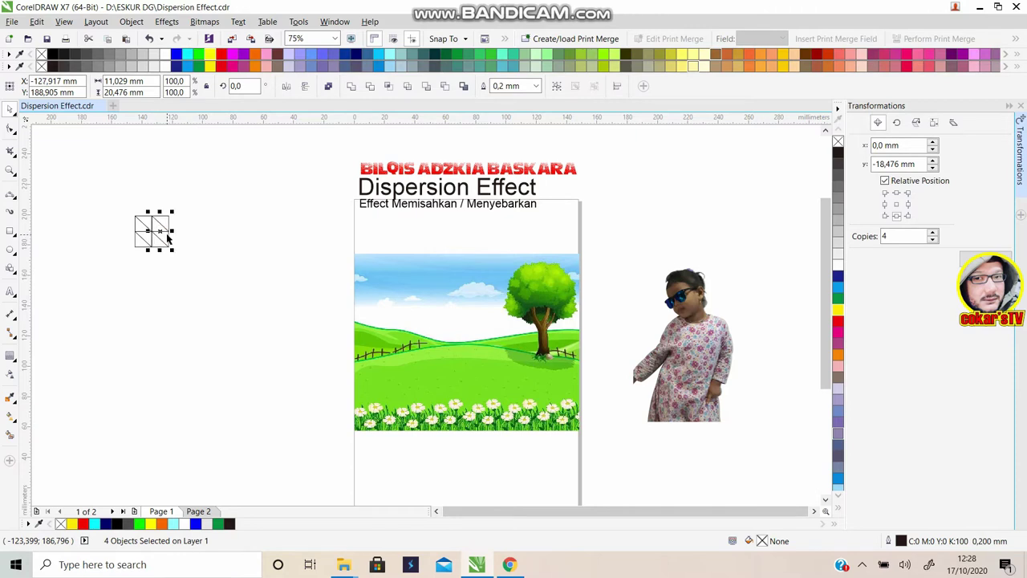
key("Right")
key("Right")
key("Left")
key("Left")
key("Left")
key("Left")
key("Left")
Step: Make six copies of the tile to the right with the Position transformation
left_click(1021, 106)
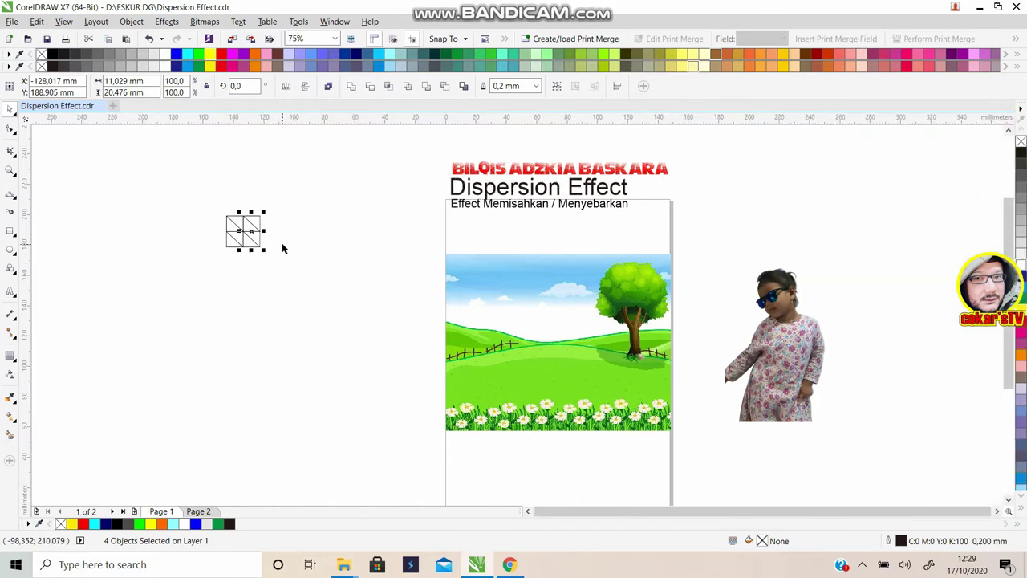
left_click(282, 245)
left_click_drag(188, 184, 362, 313)
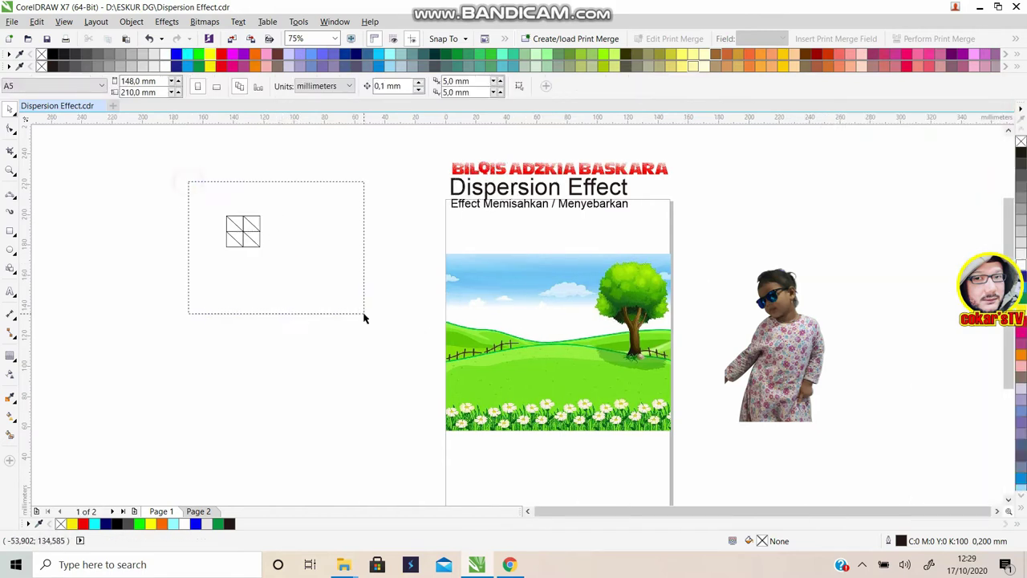
left_click(133, 22)
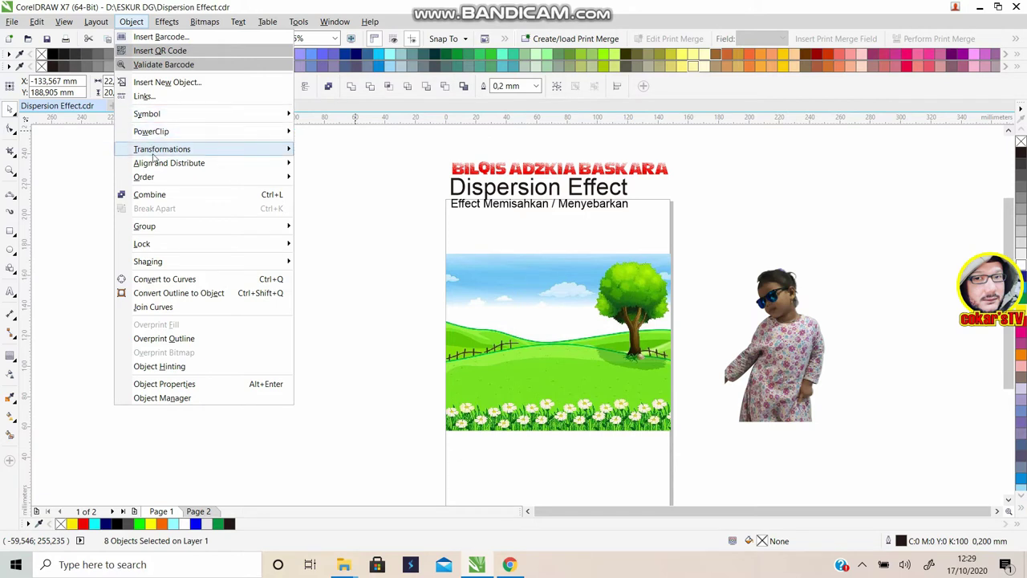
left_click(319, 150)
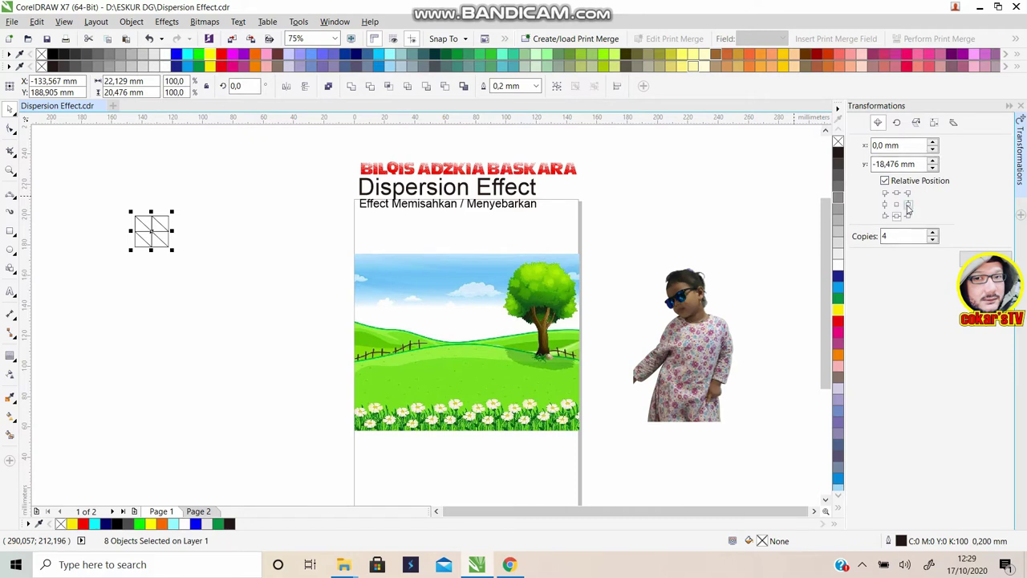
left_click(909, 205)
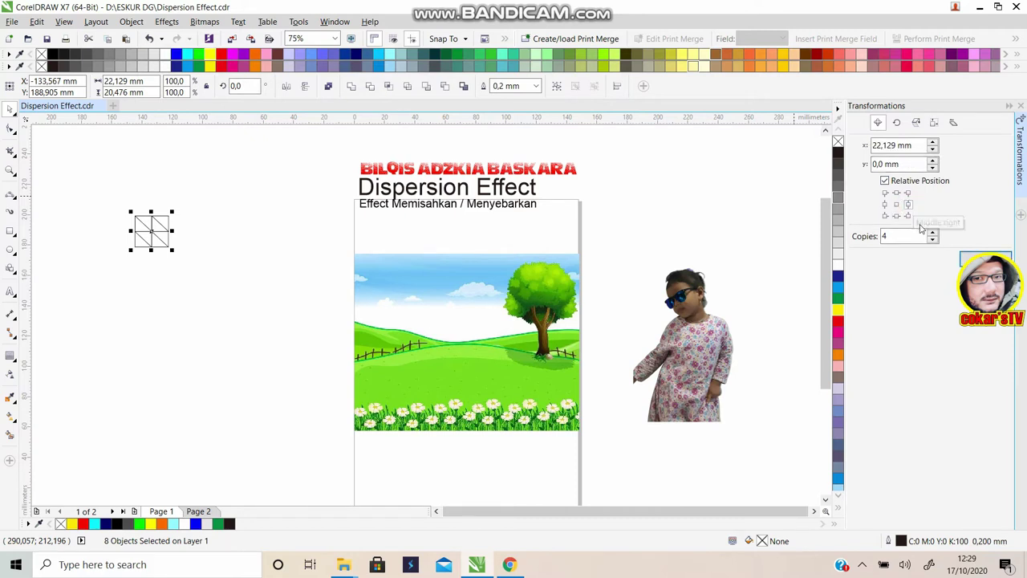
left_click(933, 233)
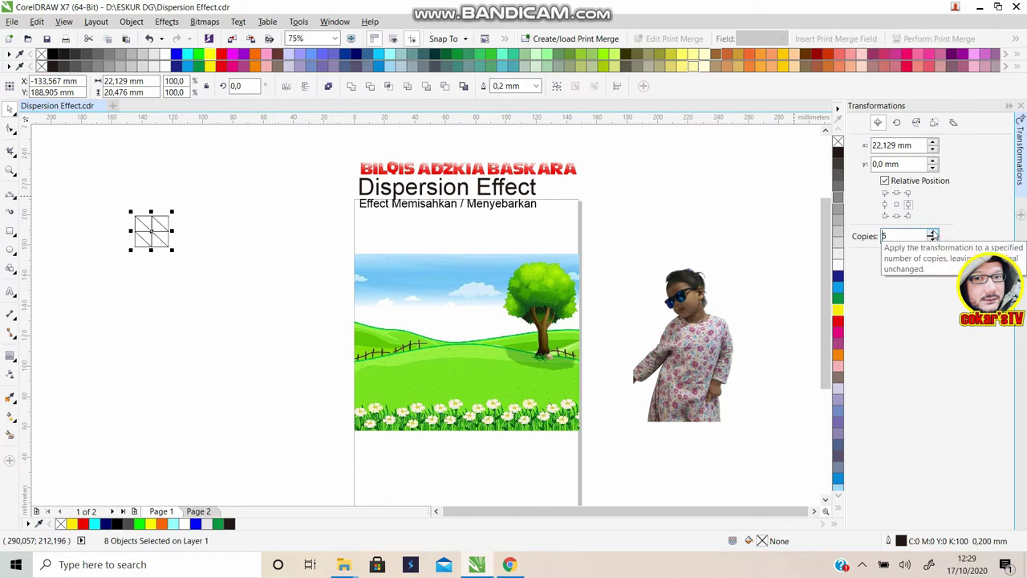
left_click(932, 233)
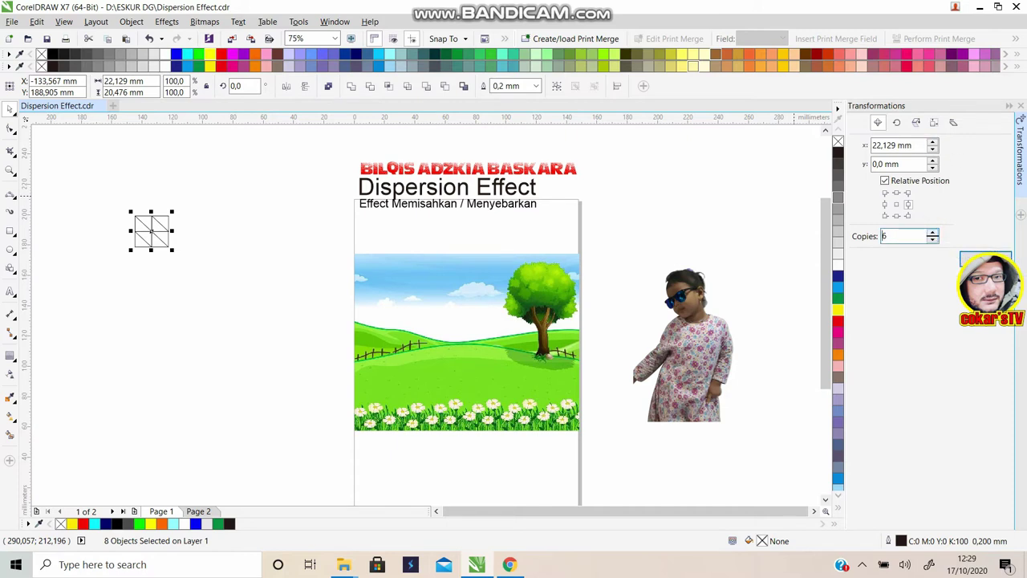
left_click(985, 258)
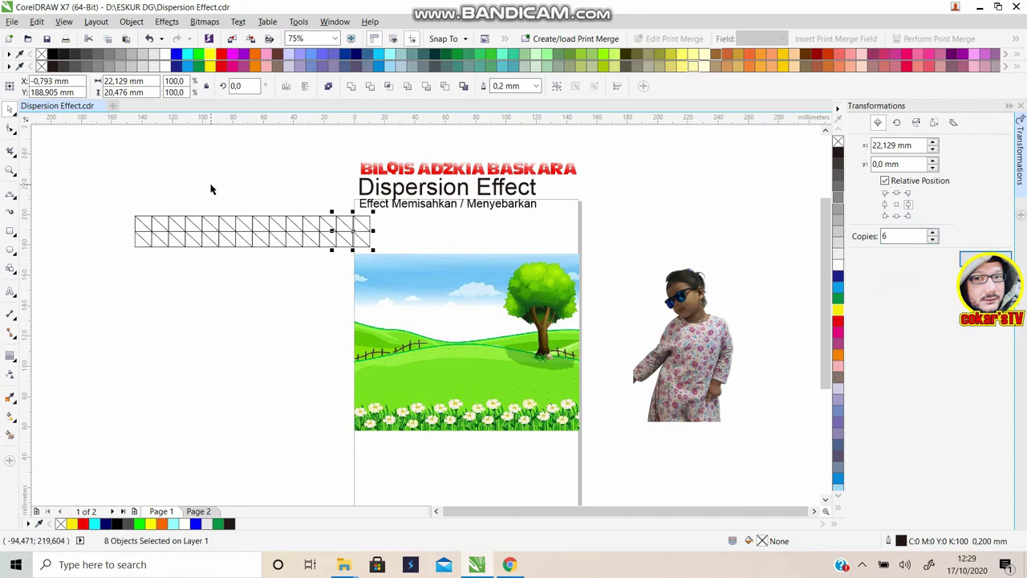
Step: Repeat the whole row six times downward into a block
mouse_move(119, 186)
left_mouse_down()
mouse_move(414, 309)
mouse_move(396, 298)
left_mouse_up()
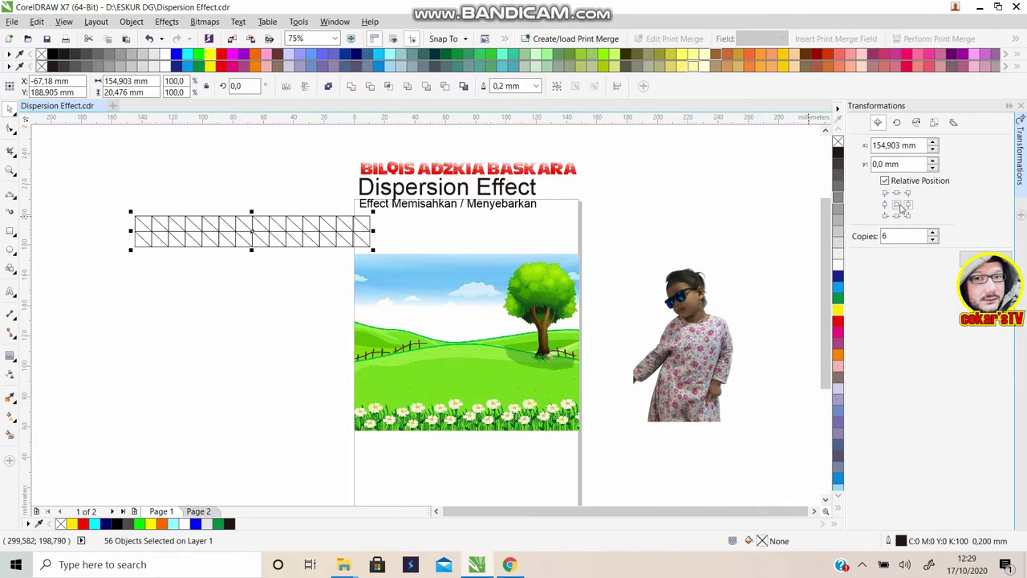
left_click(896, 215)
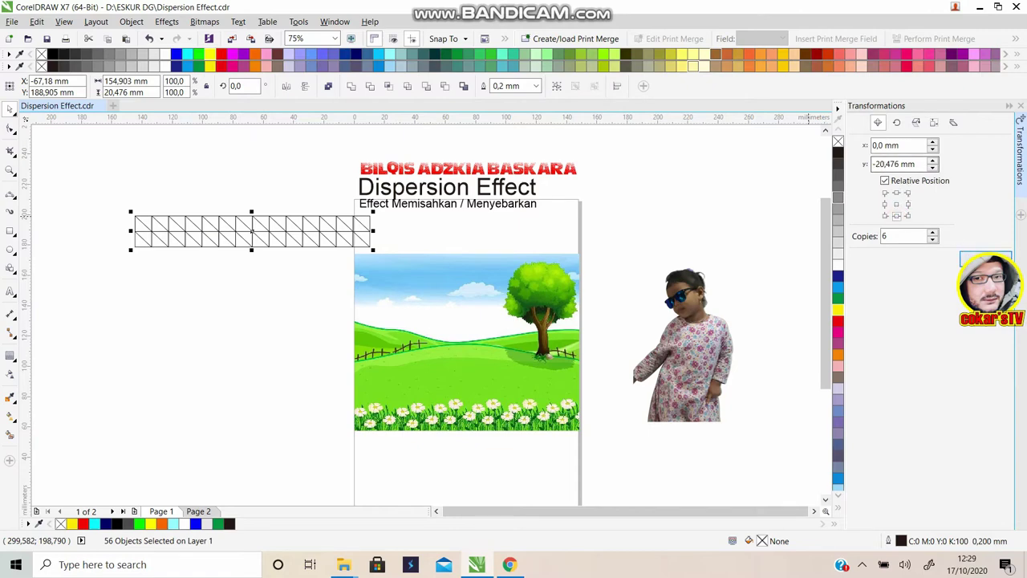
left_click(975, 258)
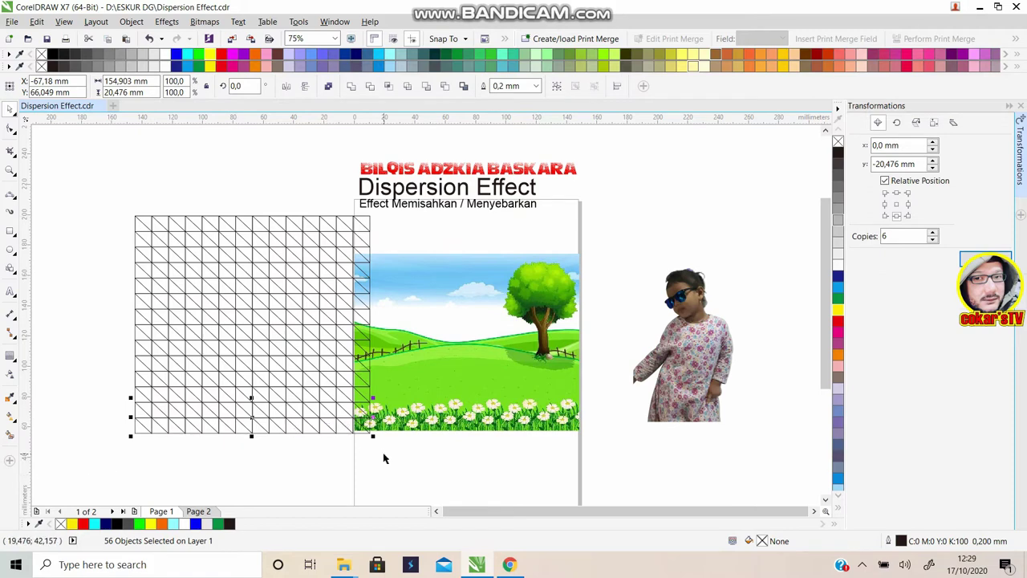
Step: Scale the whole tile block down proportionally and reselect all its pieces
left_click_drag(372, 436, 295, 362)
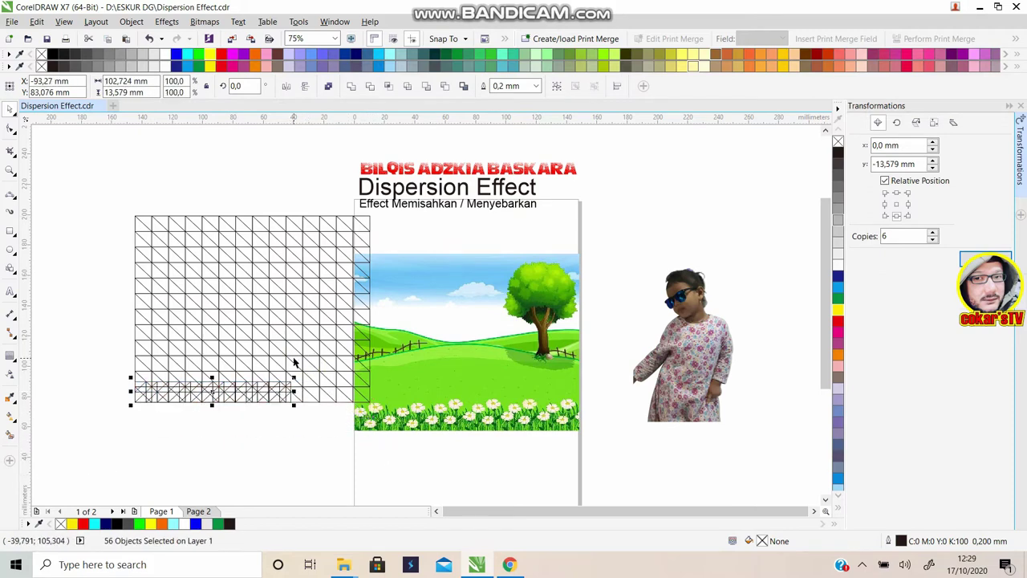
key("ctrl+z")
mouse_move(105, 177)
left_mouse_down()
mouse_move(431, 451)
mouse_move(422, 440)
mouse_move(603, 464)
left_mouse_up()
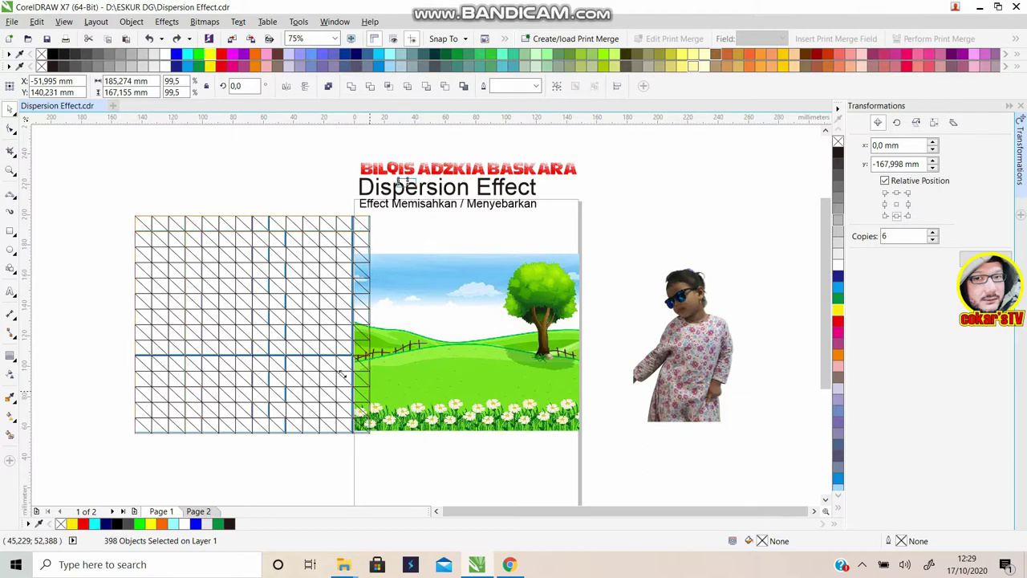
left_click_drag(603, 464, 596, 464)
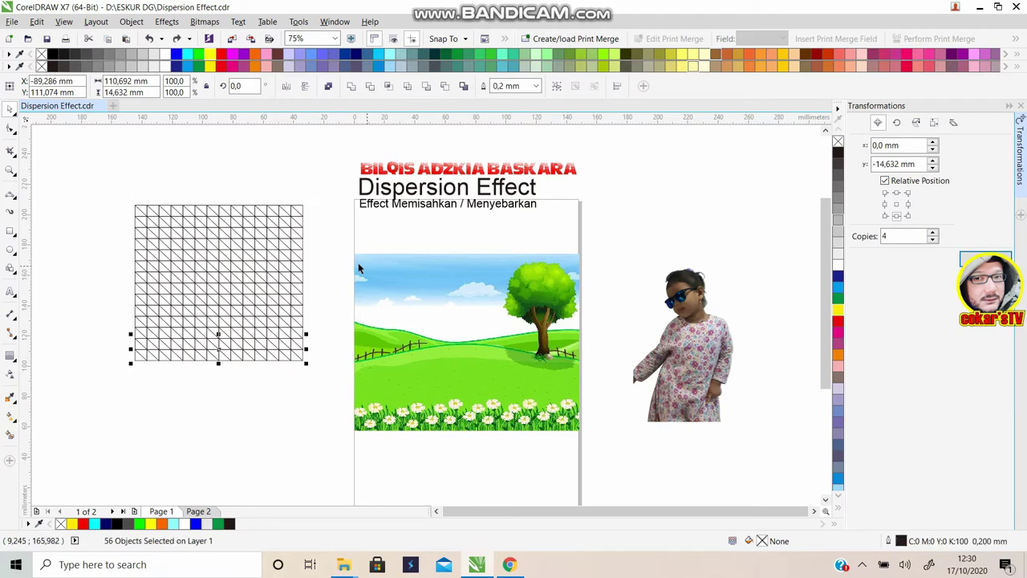
left_click(227, 415)
left_click_drag(84, 188, 393, 416)
right_click(228, 266)
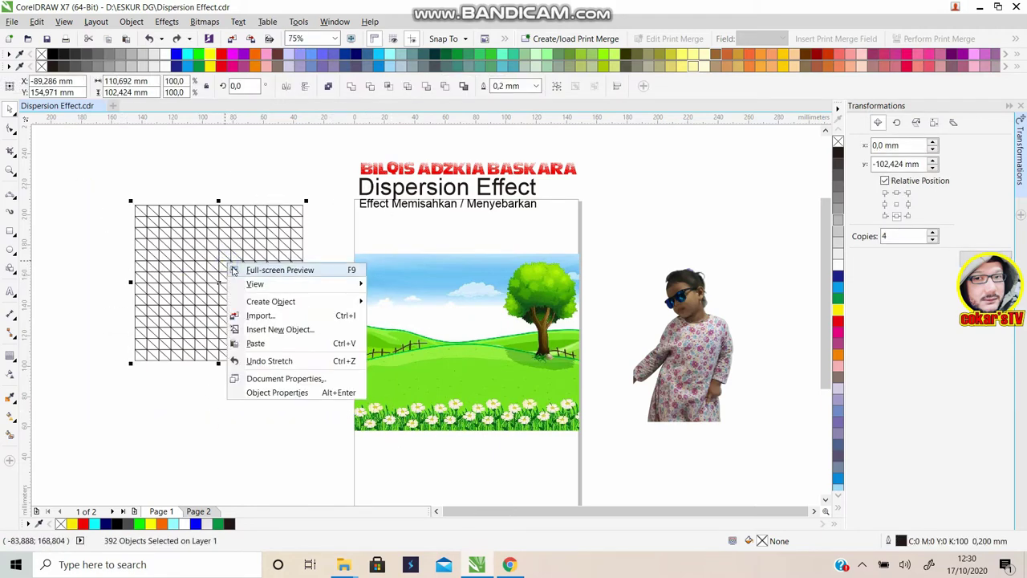
left_click(109, 165)
left_click_drag(103, 158, 339, 398)
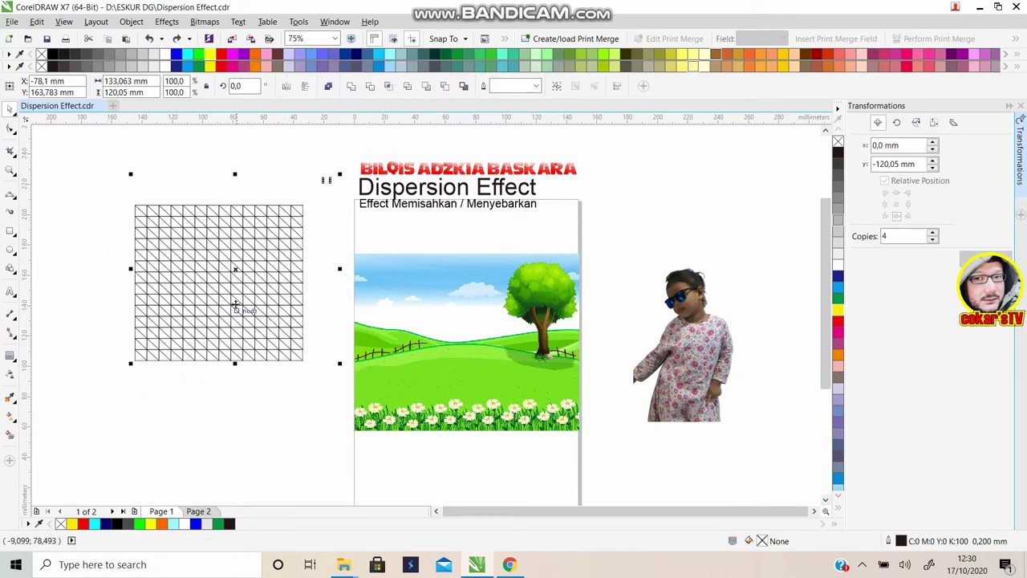
Step: Group all 398 triangle pieces and position the group over the meadow picture
right_click(234, 270)
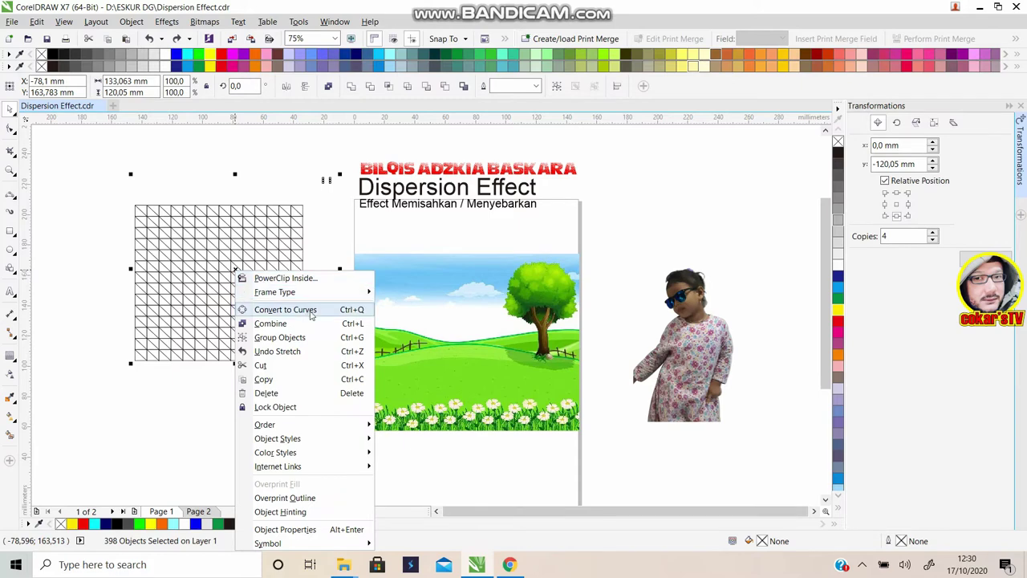
left_click(279, 337)
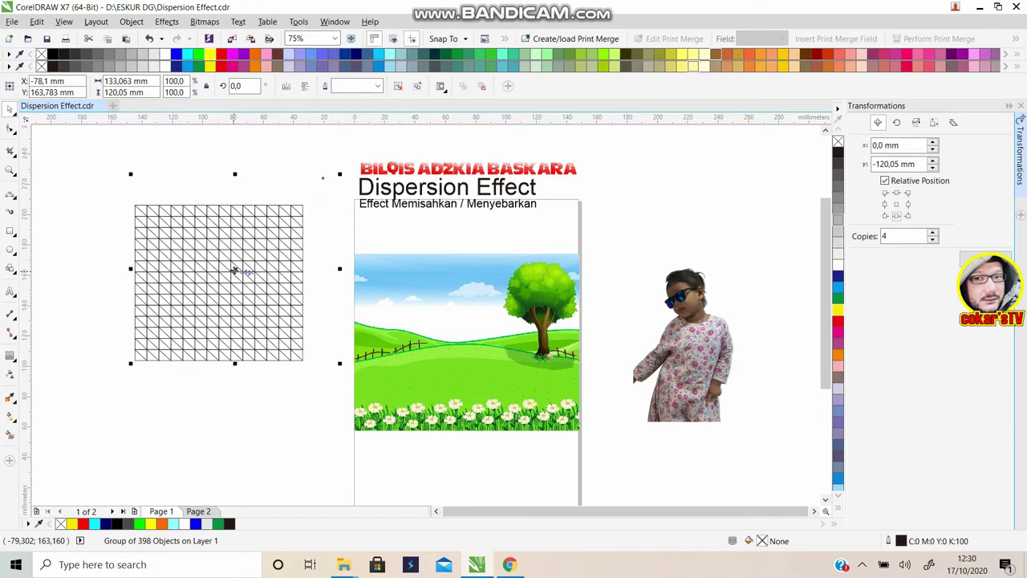
left_click_drag(165, 210, 278, 255)
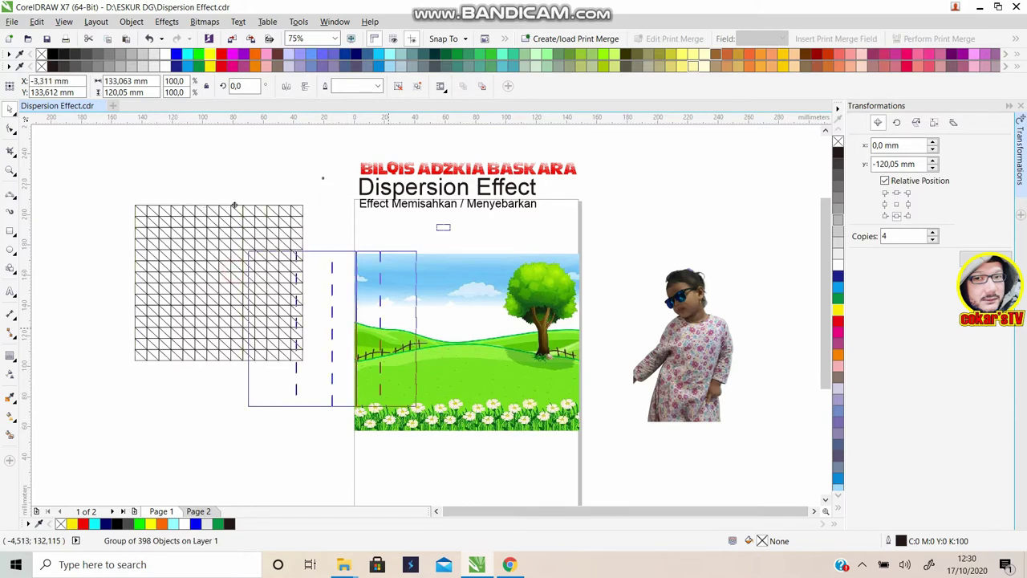
left_click_drag(322, 178, 609, 265)
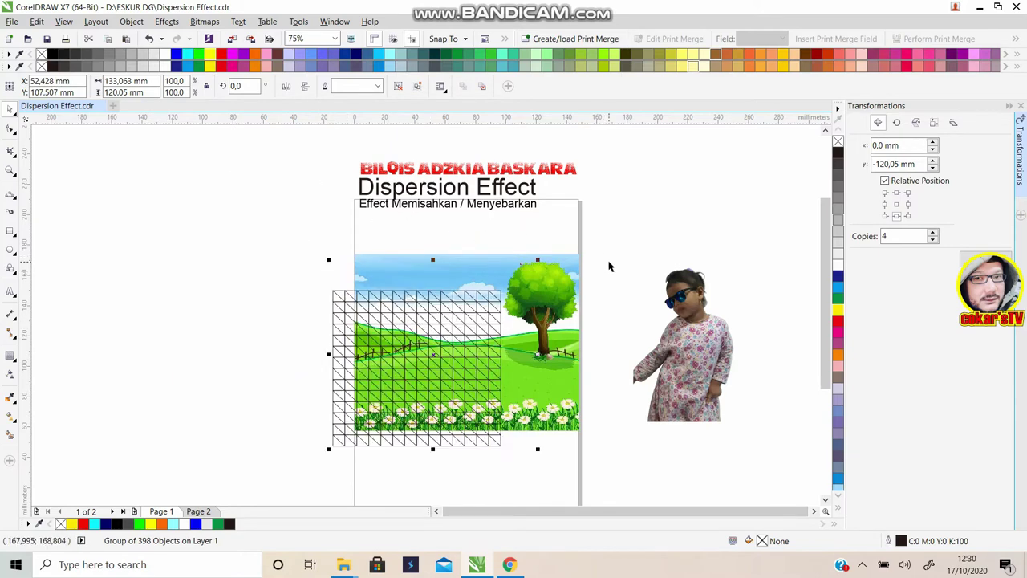
left_click_drag(395, 336, 415, 317)
left_click(250, 298)
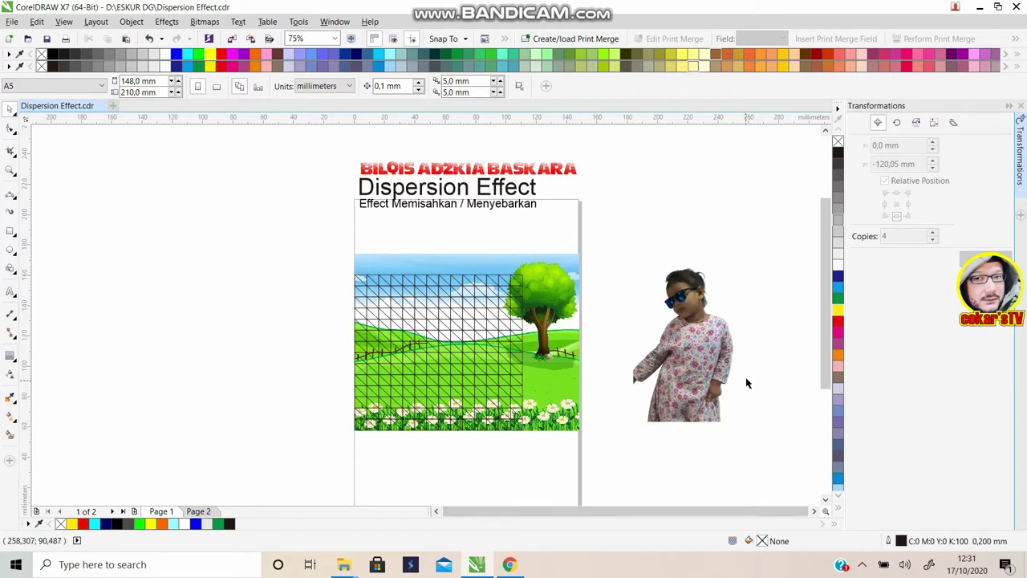
Step: Place a copy of the child photo to the right of the original, then reselect the original
left_click(700, 343)
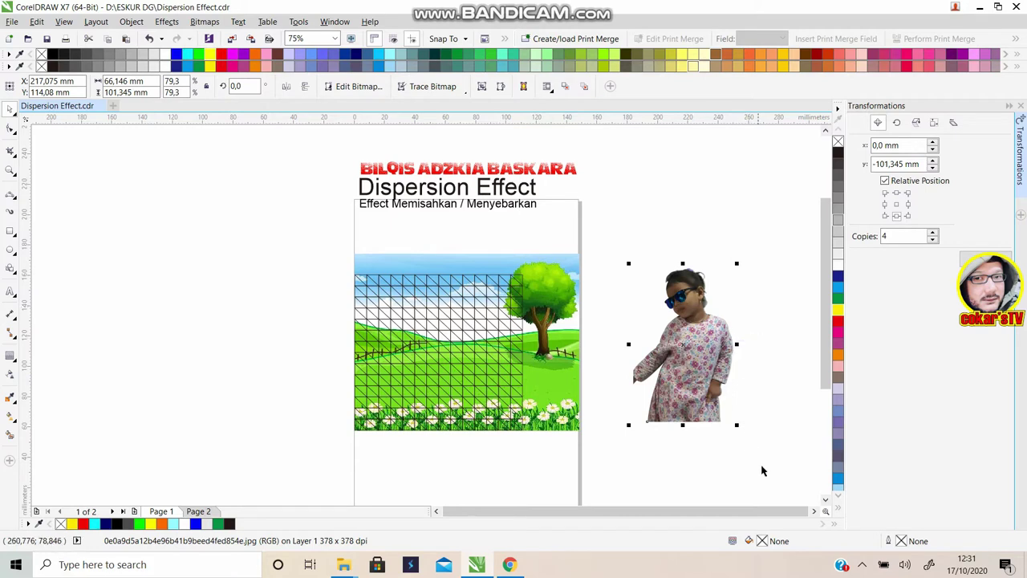
left_click(812, 511)
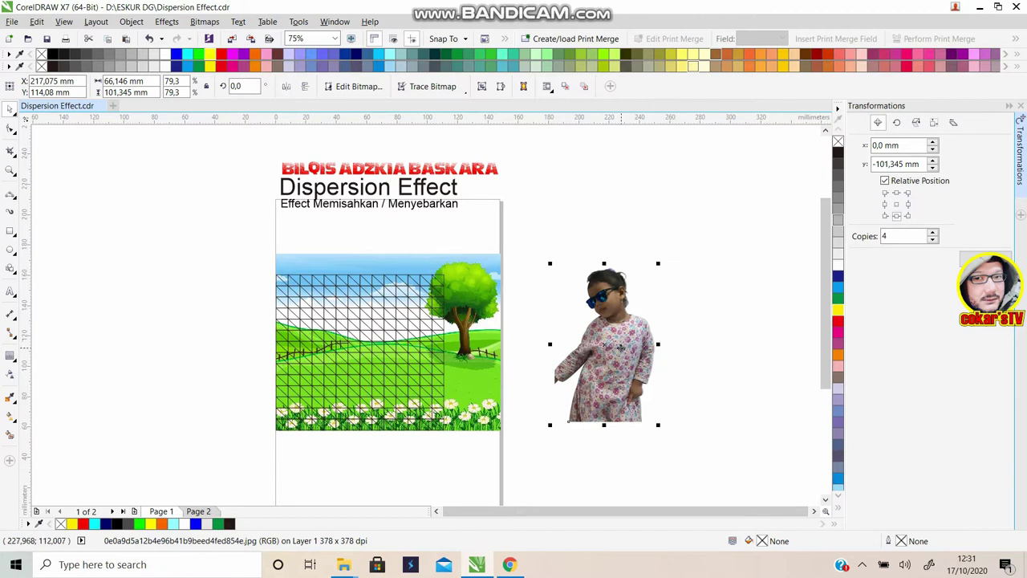
key("ctrl+z")
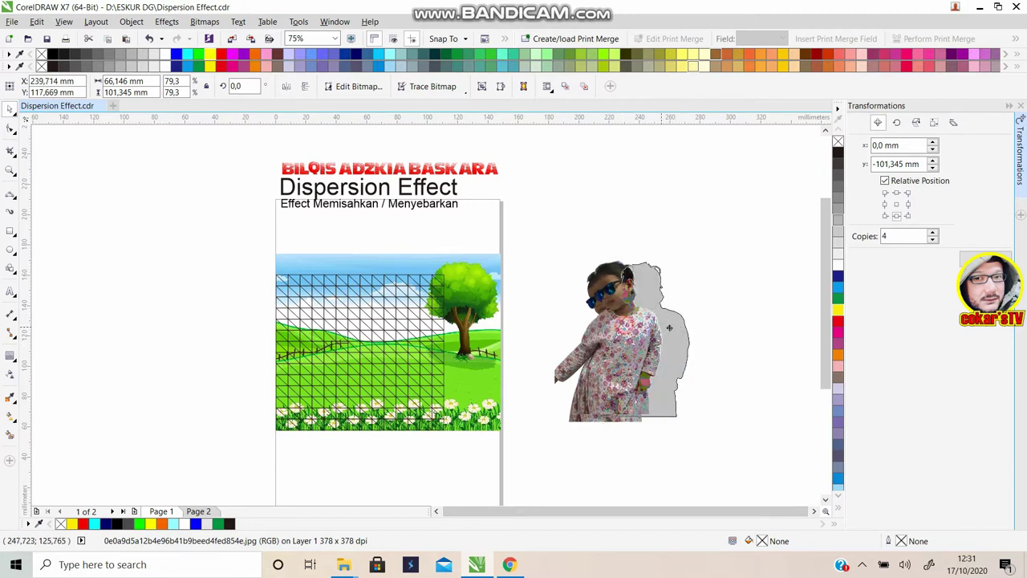
left_click_drag(624, 324, 727, 337)
left_click(630, 325)
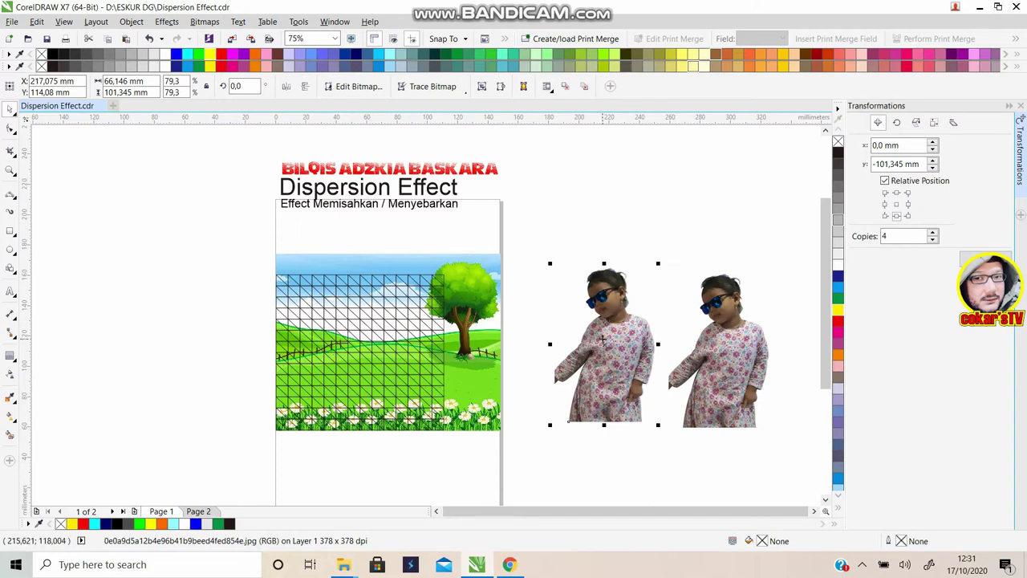
right_click(612, 331)
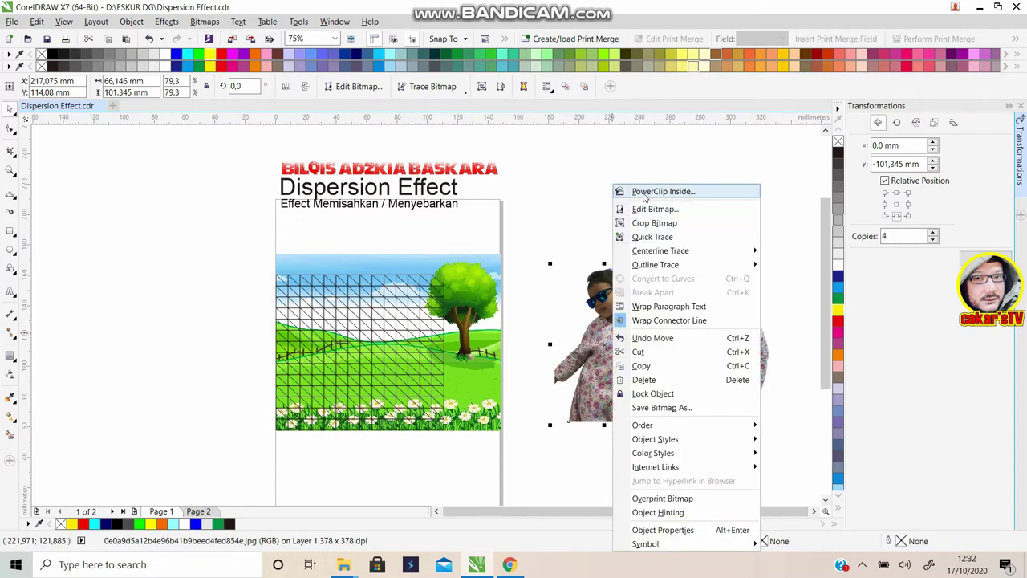
Step: PowerClip the child photo inside the triangle grid group, shifting her toward the grid's left side
left_click(643, 193)
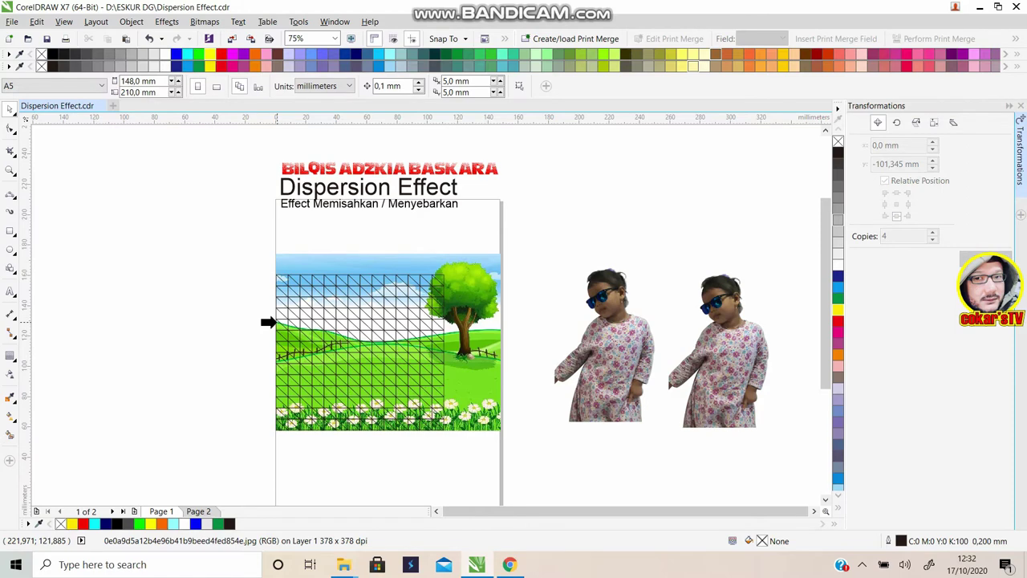
left_click(275, 322)
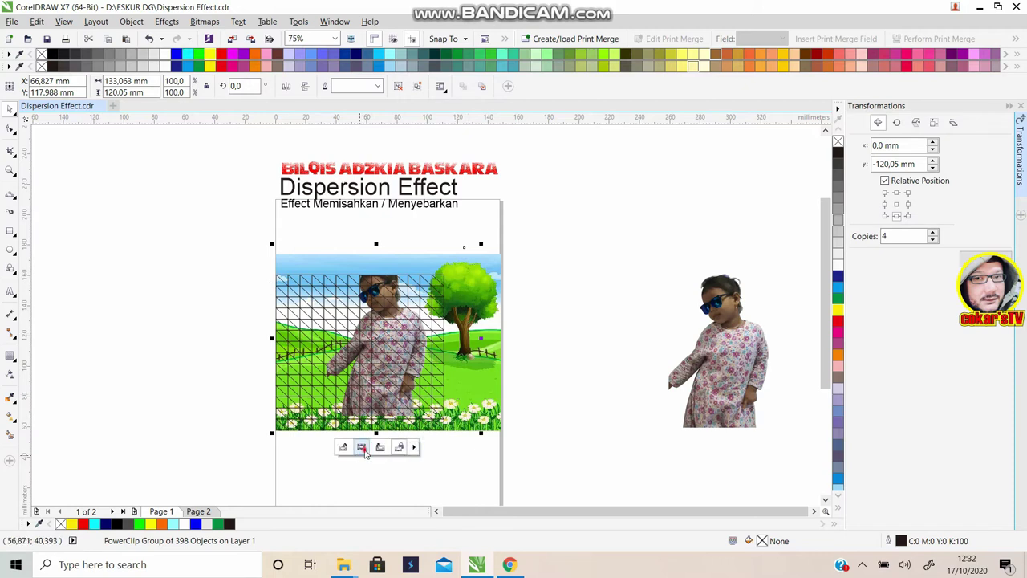
left_click(364, 451)
mouse_move(375, 339)
left_mouse_down()
mouse_move(338, 347)
mouse_move(324, 337)
left_mouse_up()
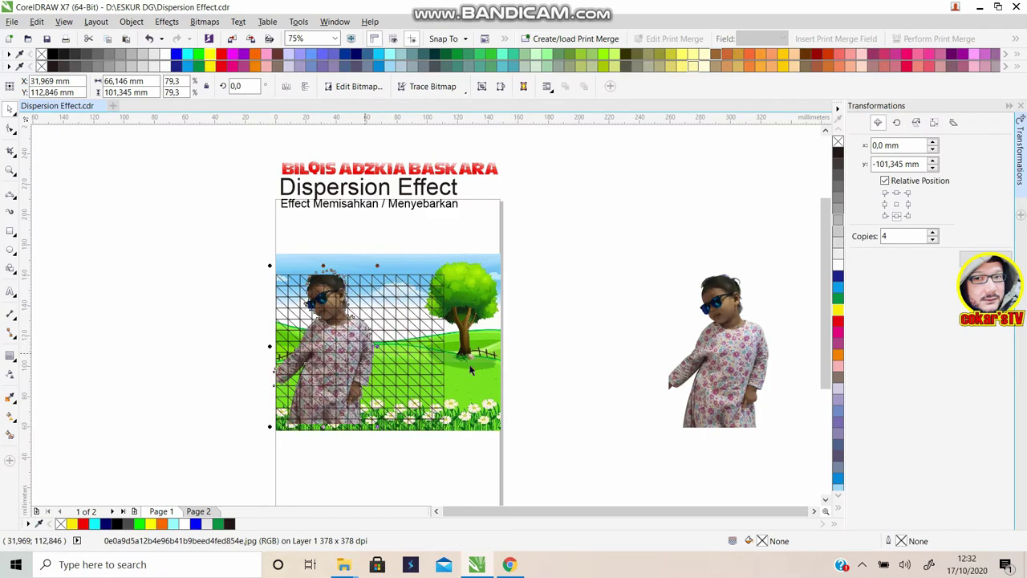
left_click_drag(470, 369, 471, 369)
key("Escape")
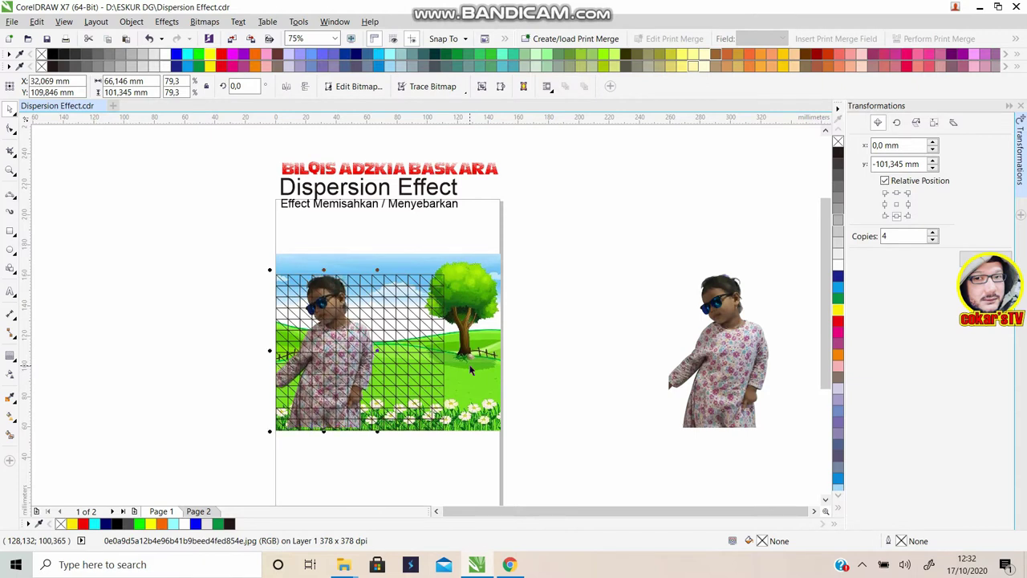
key("Escape")
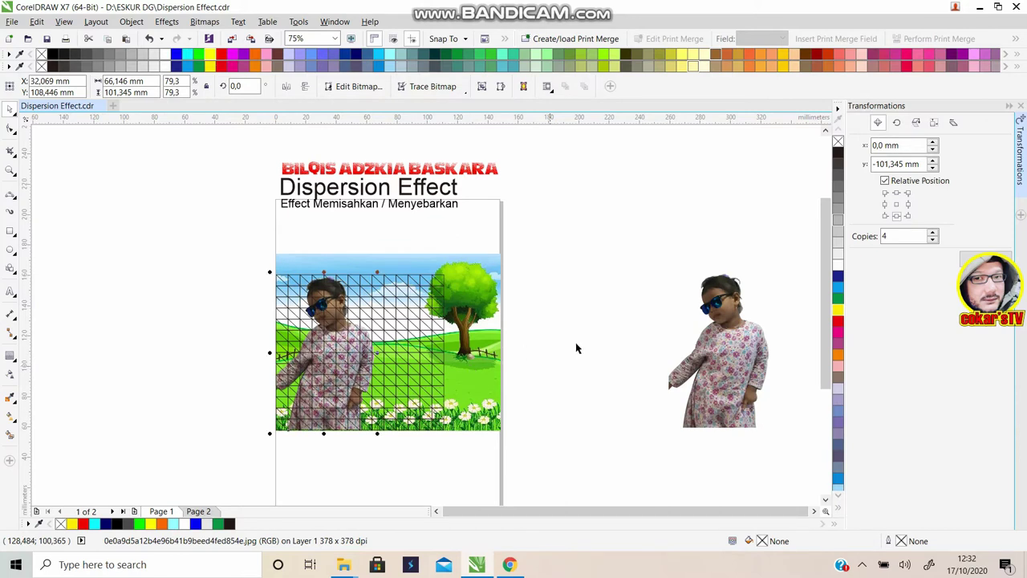
left_click(364, 495)
left_click(425, 279)
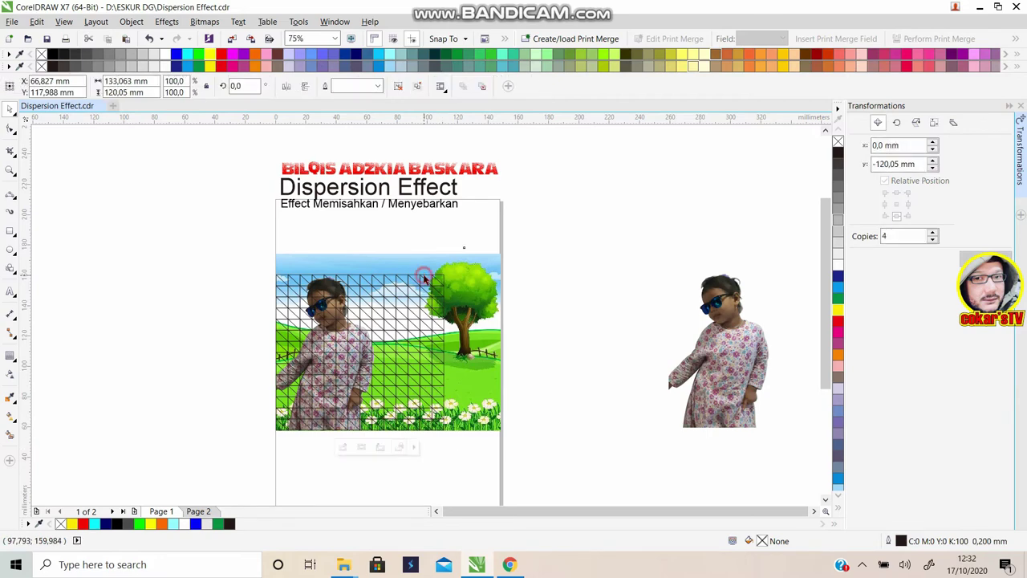
Step: Ungroup the PowerClipped triangle grid
right_click(425, 276)
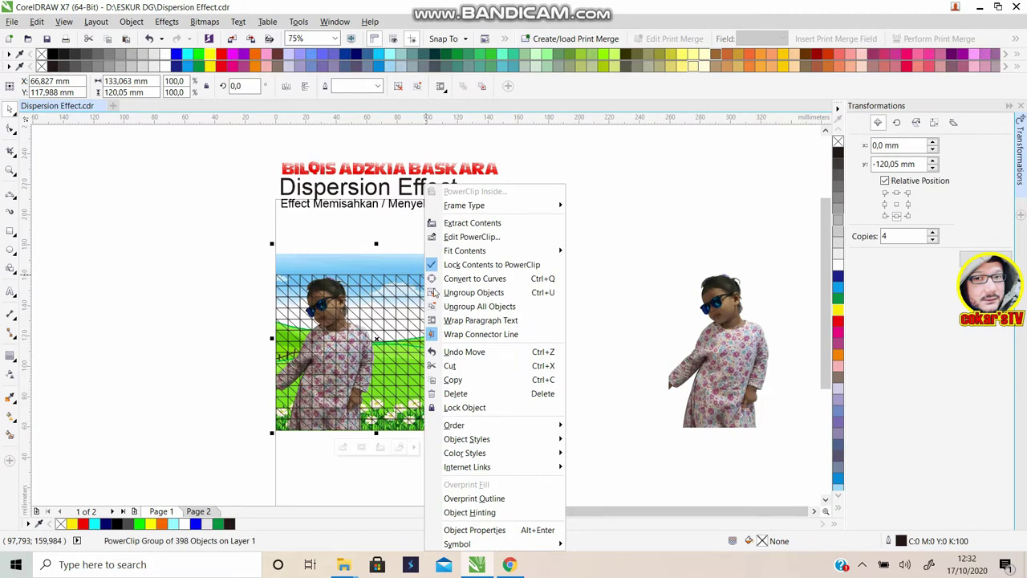
left_click(484, 292)
left_click(555, 294)
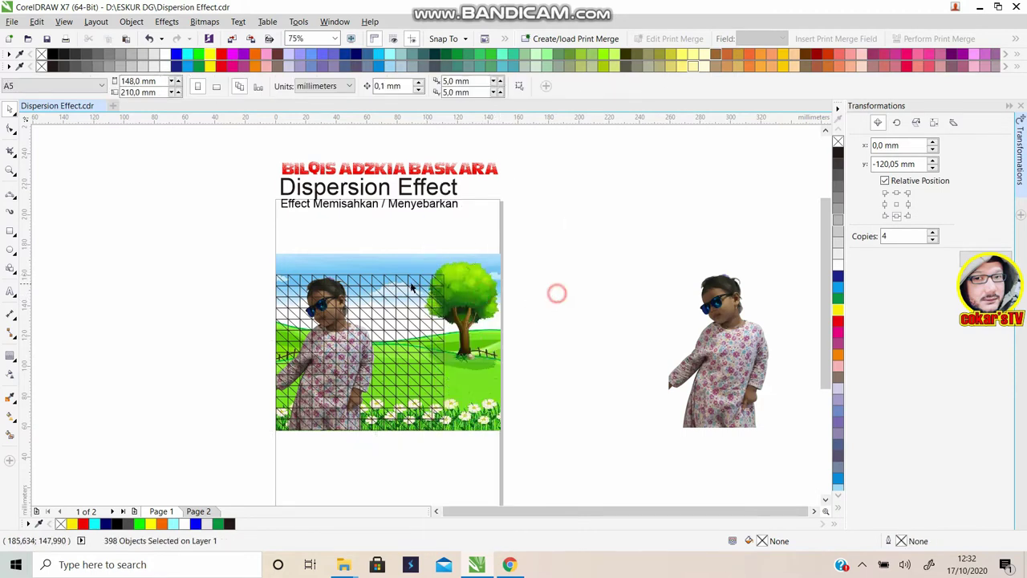
Step: Delete the grid pieces to the left and to the right of the girl
left_click_drag(246, 248, 330, 463)
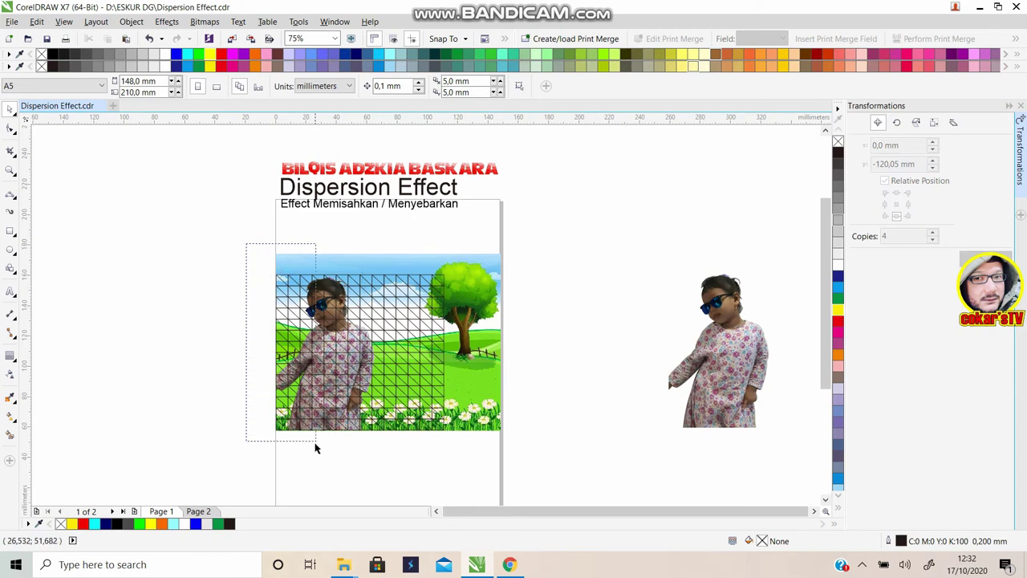
left_click_drag(330, 460, 331, 463)
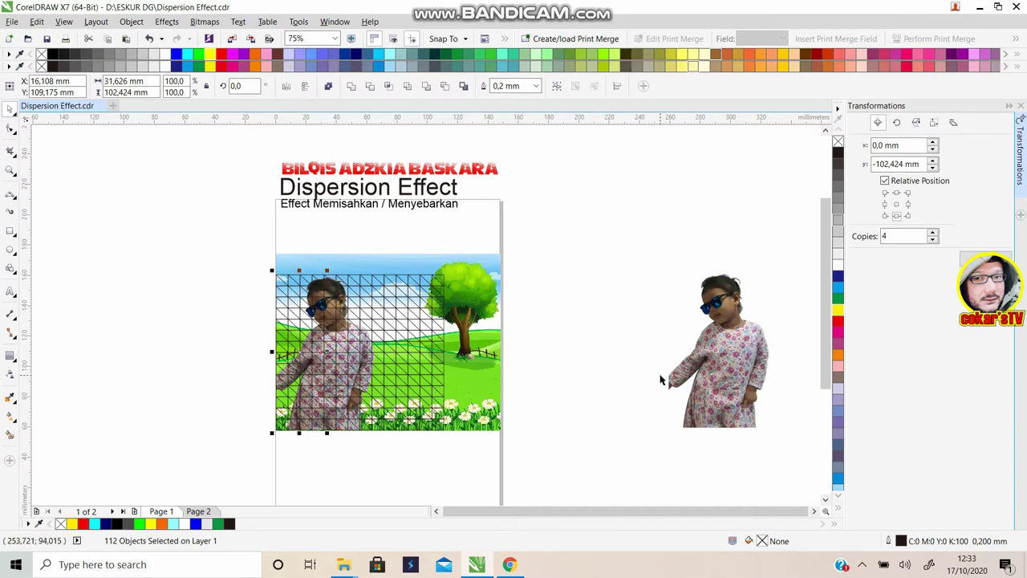
key("Delete")
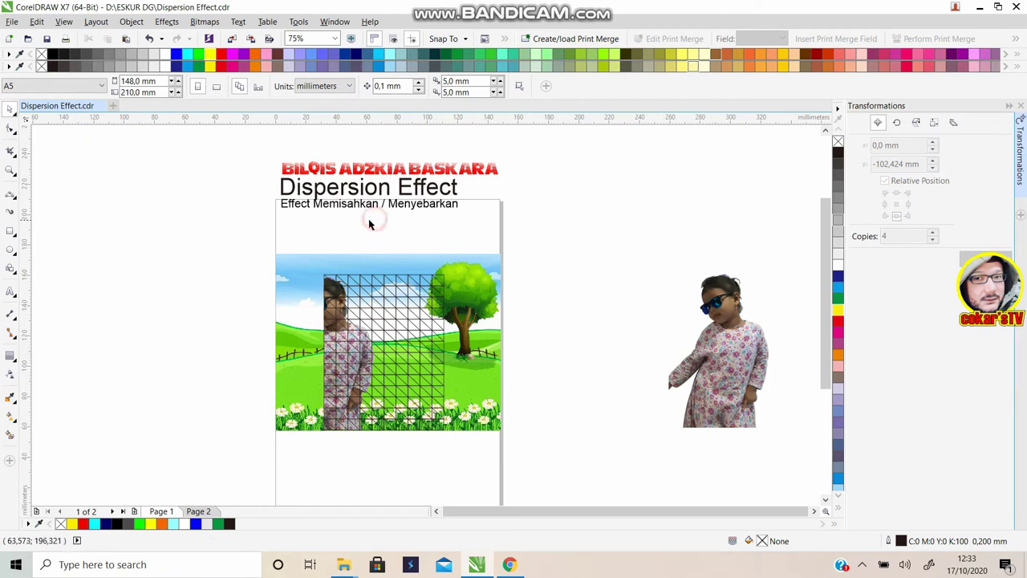
left_click_drag(368, 219, 491, 418)
left_click_drag(491, 367, 503, 448)
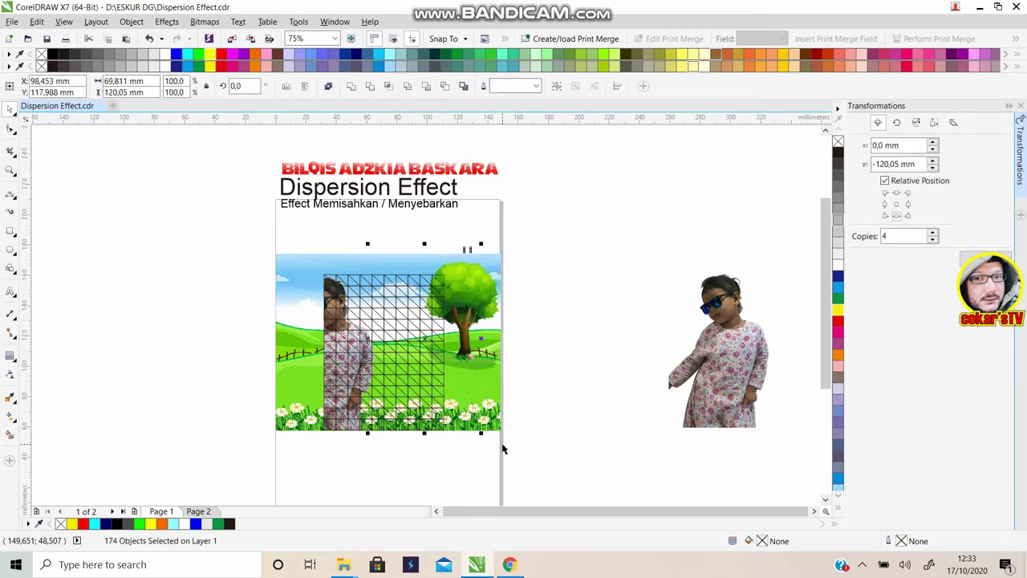
key("Delete")
scroll(412, 409, "up", 2)
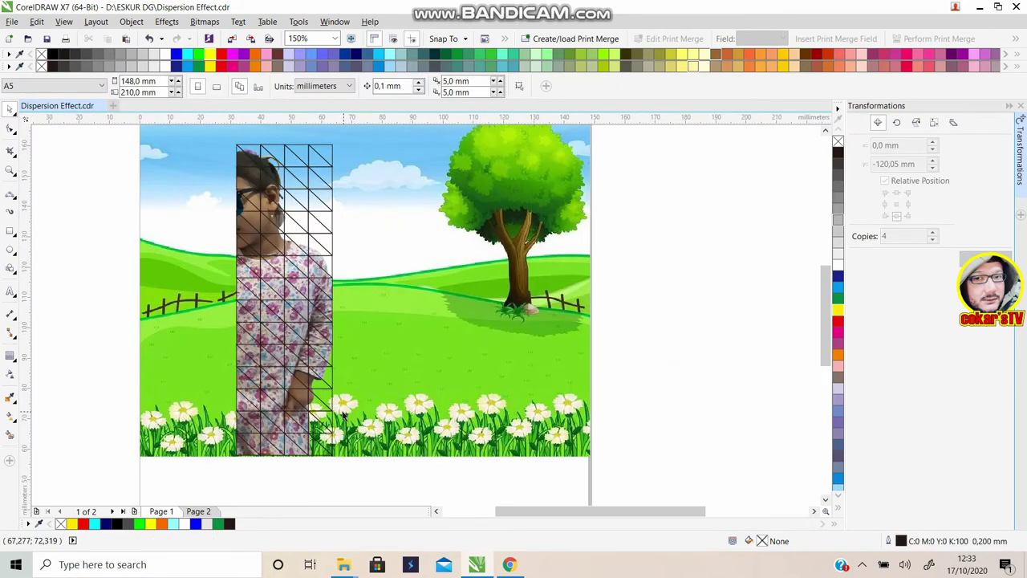
Step: Delete the 16 upper-right cells of the triangle strip
left_click_drag(642, 401, 313, 498)
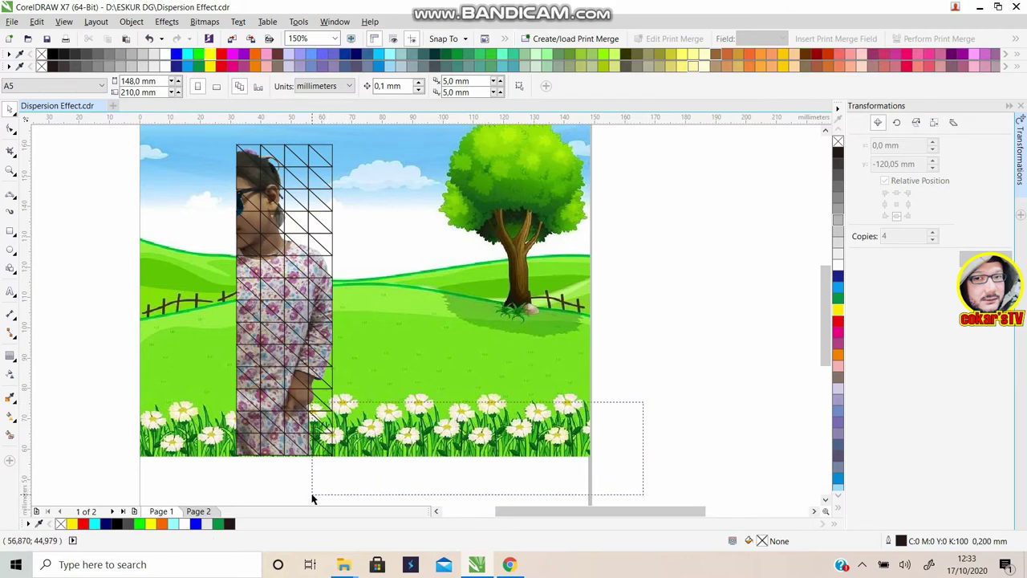
left_click_drag(312, 498, 306, 499)
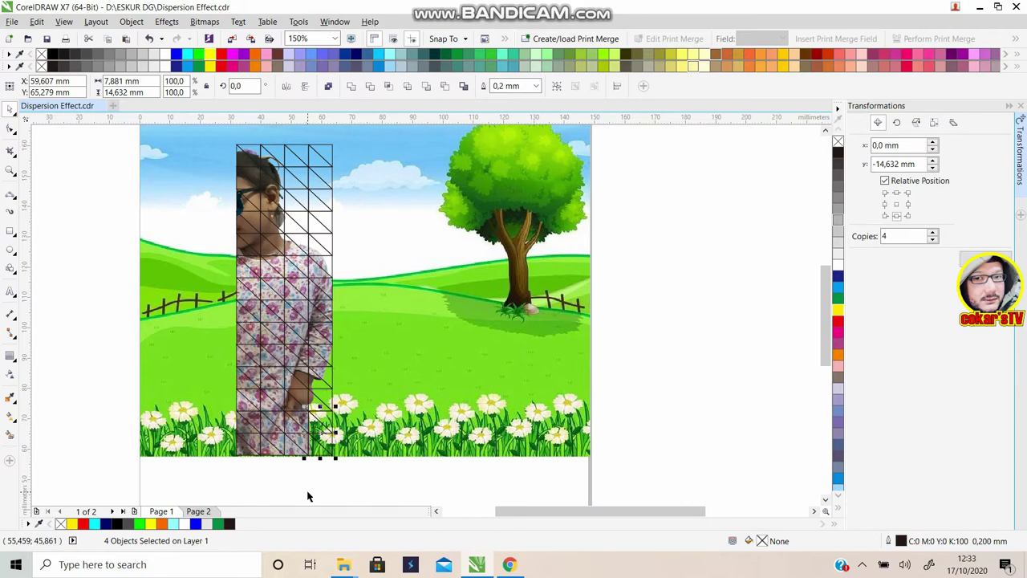
left_click(306, 496)
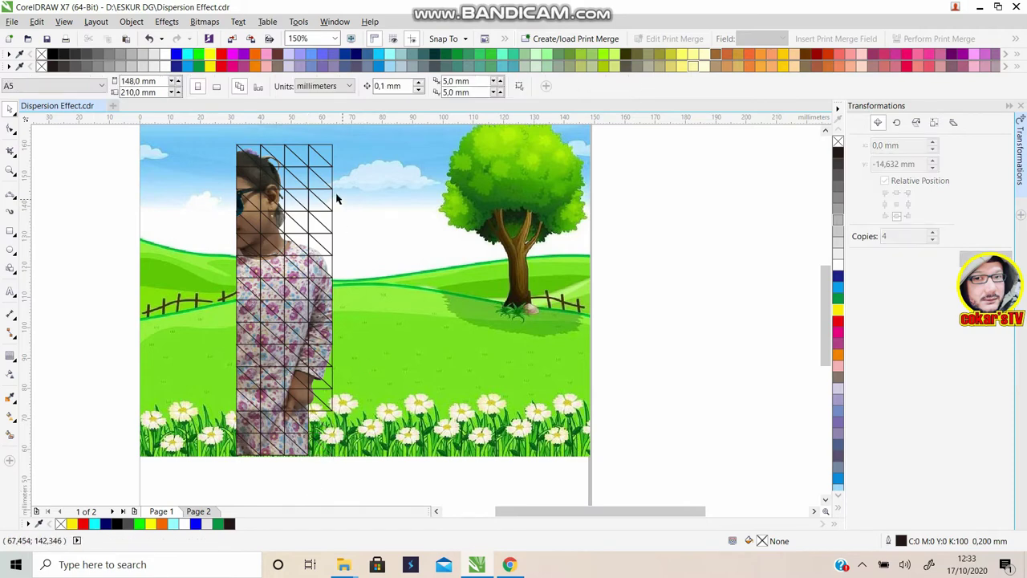
scroll(504, 148, "down", 2)
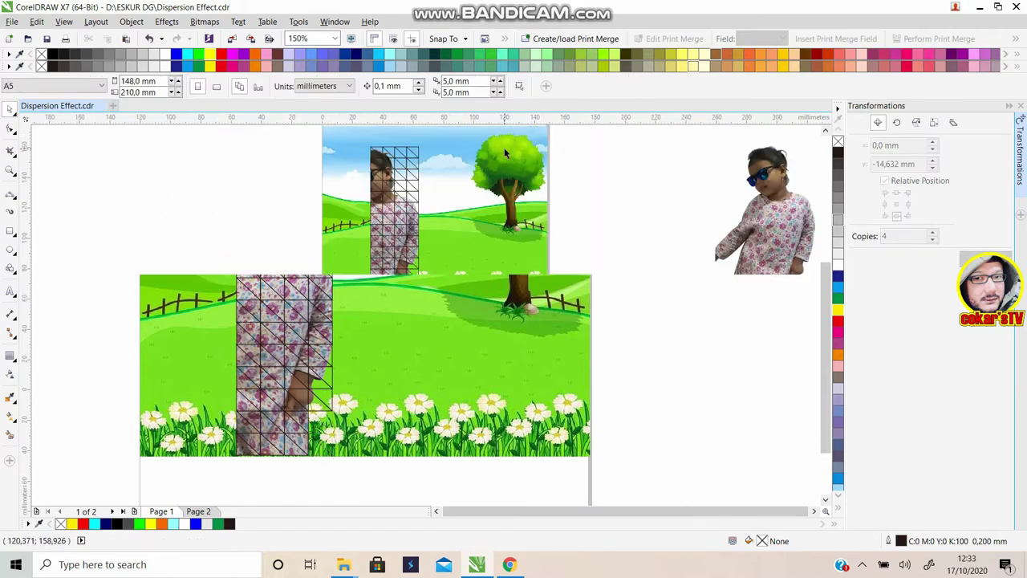
scroll(504, 148, "up", 2)
left_click_drag(826, 286, 826, 265)
left_click_drag(265, 158, 412, 316)
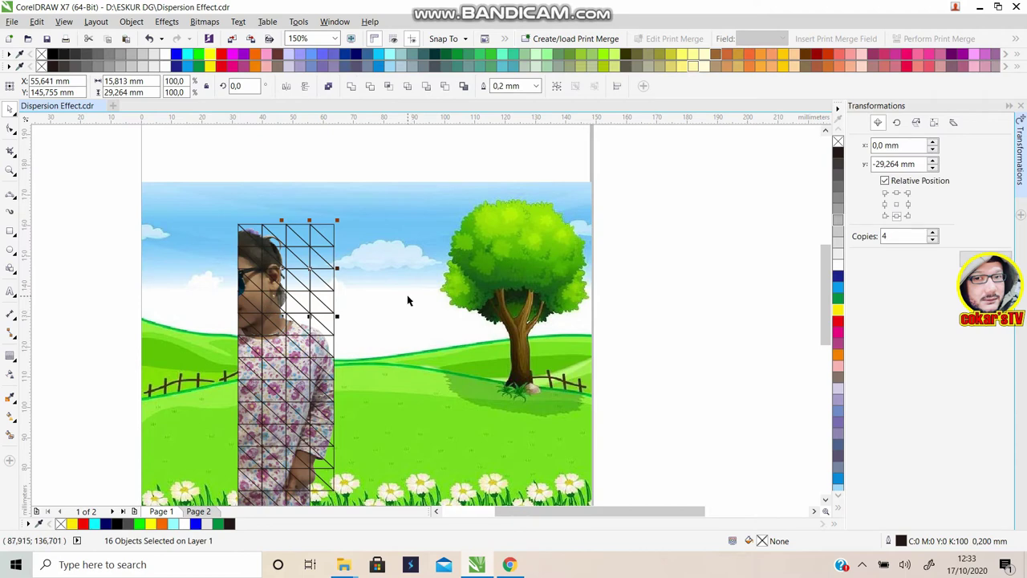
key("Delete")
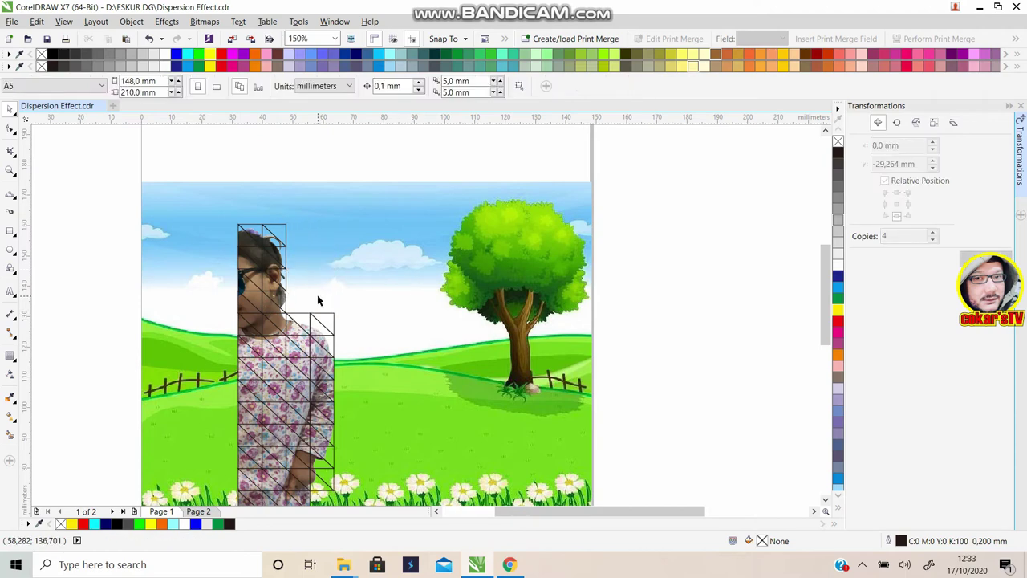
Step: Check single triangle cells at the top of the strip, leaving nothing selected
left_click(325, 319)
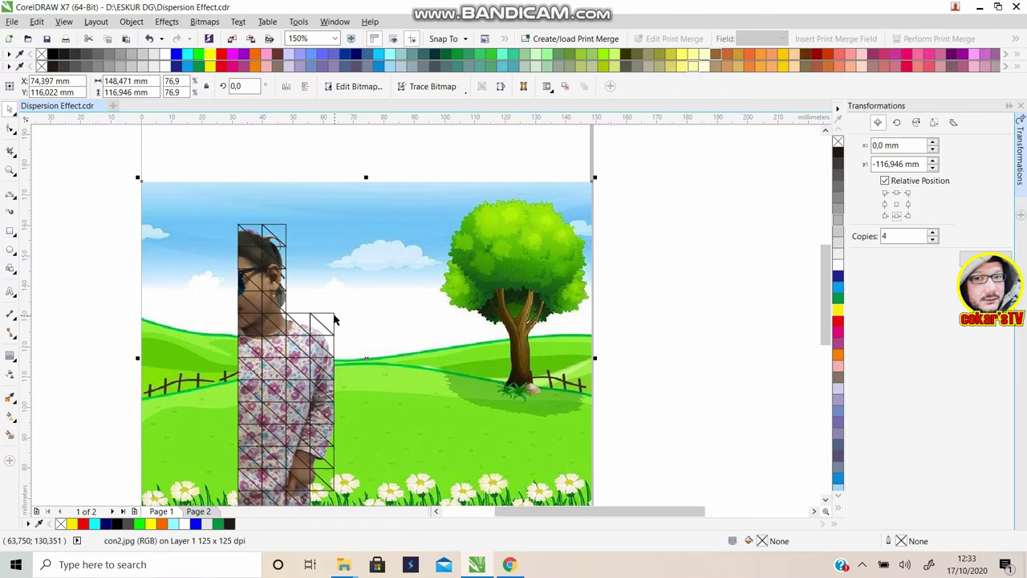
left_click(334, 315)
key("Escape")
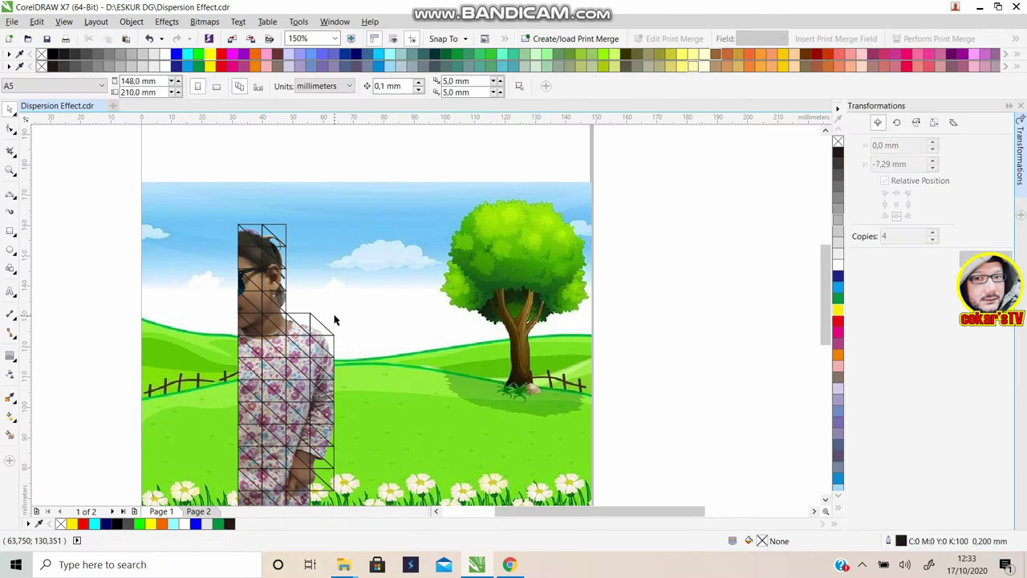
left_click(281, 229)
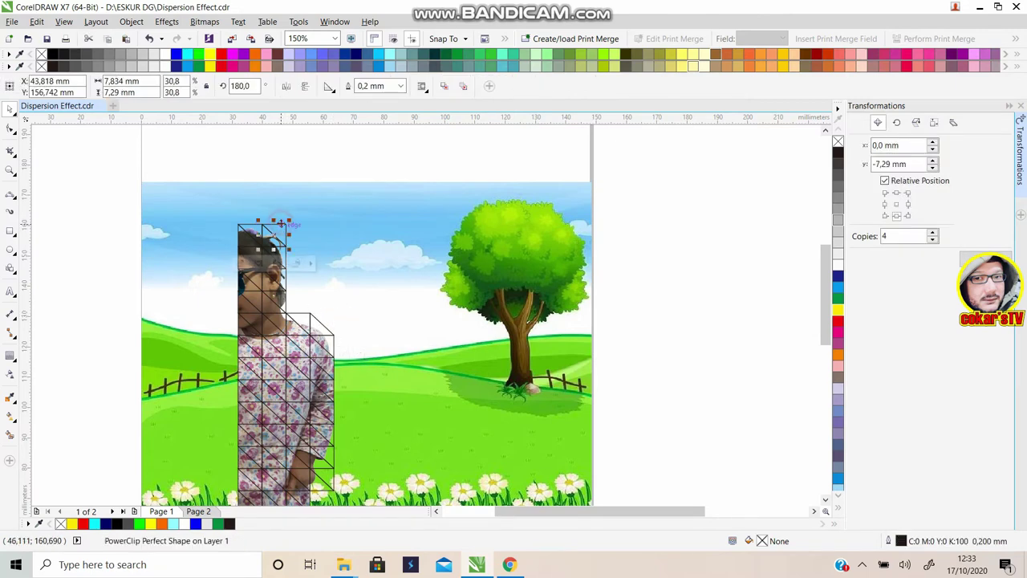
key("Escape")
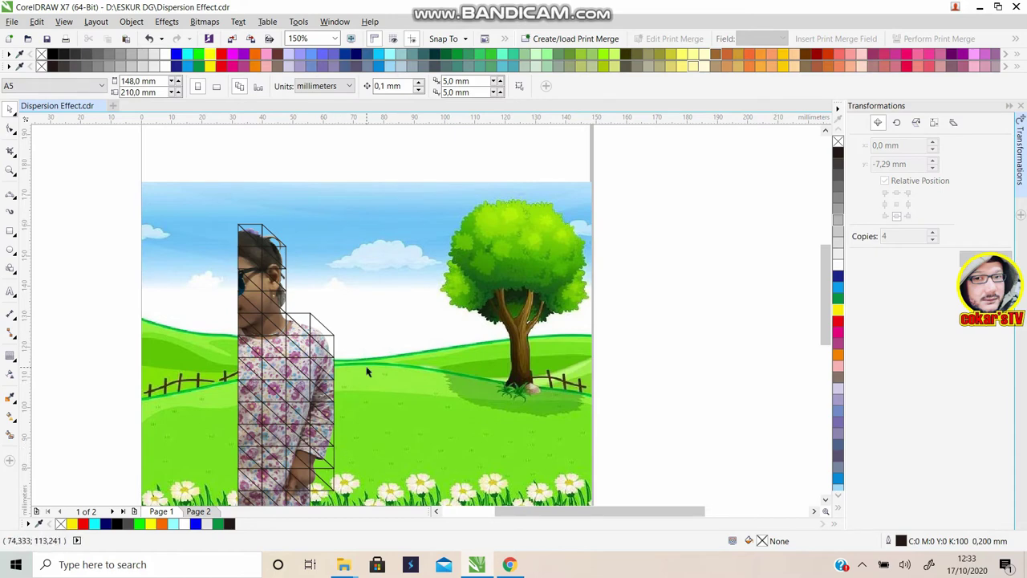
scroll(366, 371, "down", 2)
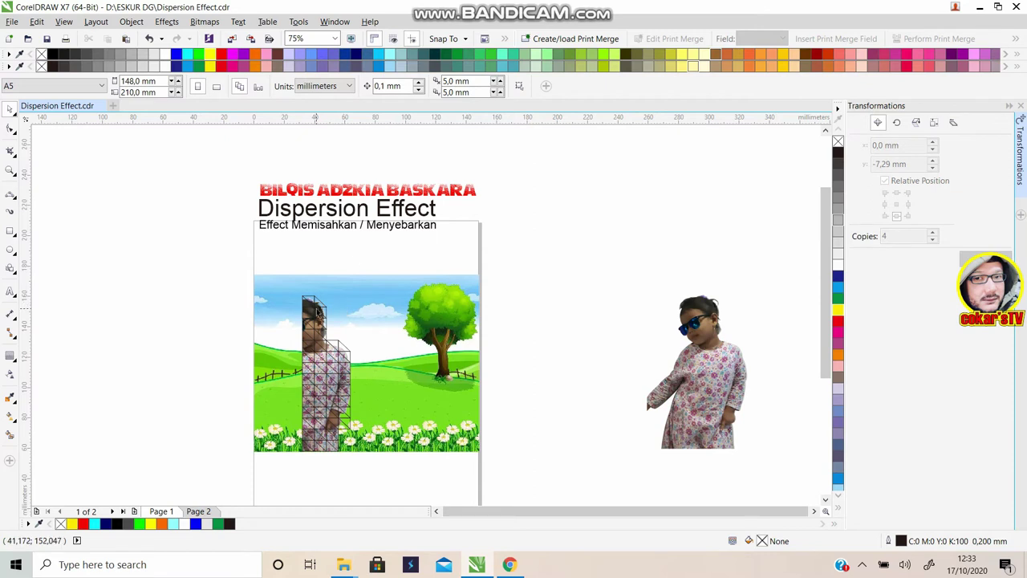
Step: Drag several triangle fragments from the strip's top up and right into the sky and toward the clouds
left_click(319, 306)
mouse_move(318, 306)
left_mouse_down()
mouse_move(351, 285)
mouse_move(326, 288)
left_mouse_up()
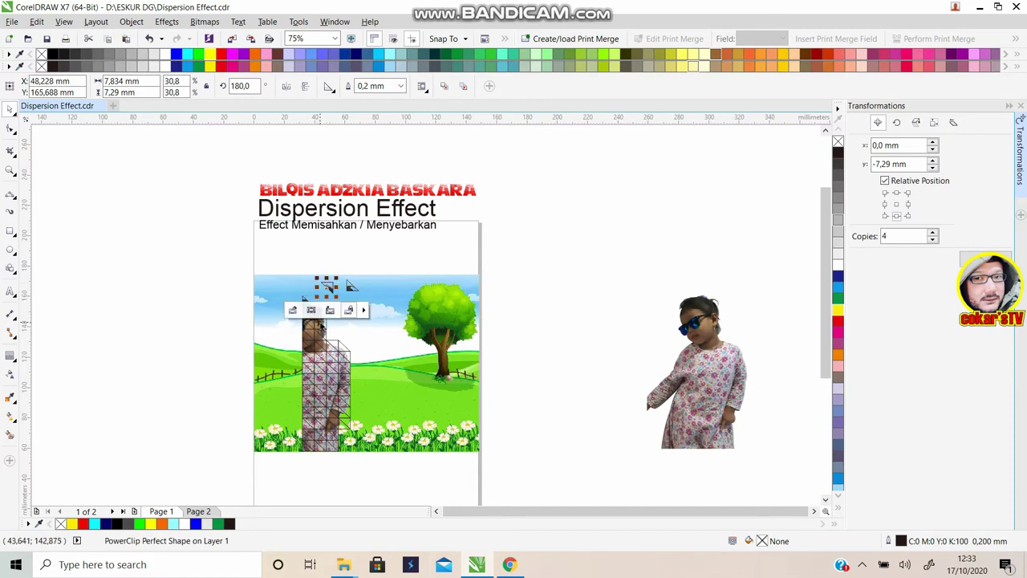
mouse_move(326, 286)
left_mouse_down()
mouse_move(339, 306)
mouse_move(322, 360)
left_mouse_up()
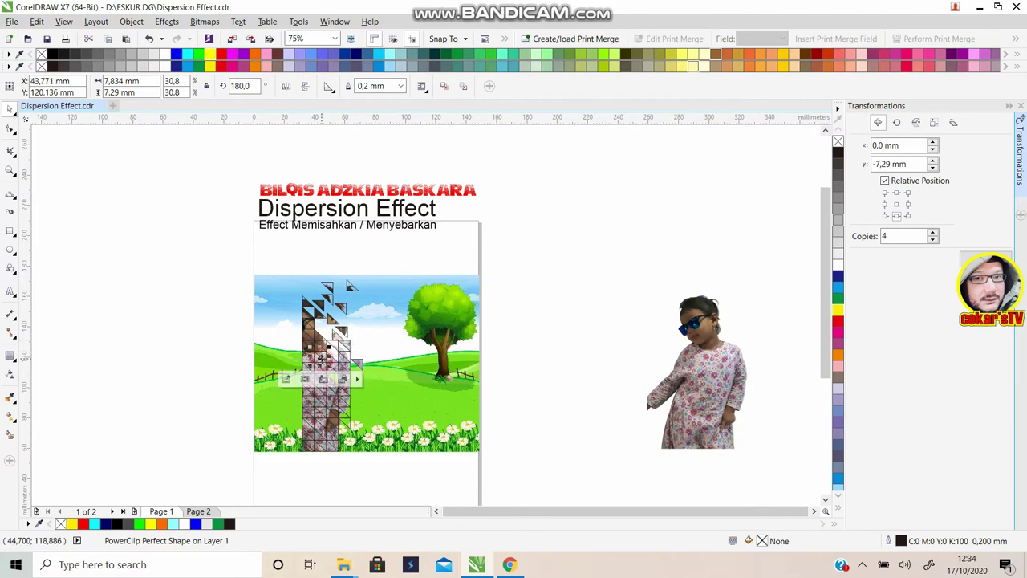
scroll(353, 360, "up", 2)
scroll(353, 361, "down", 1)
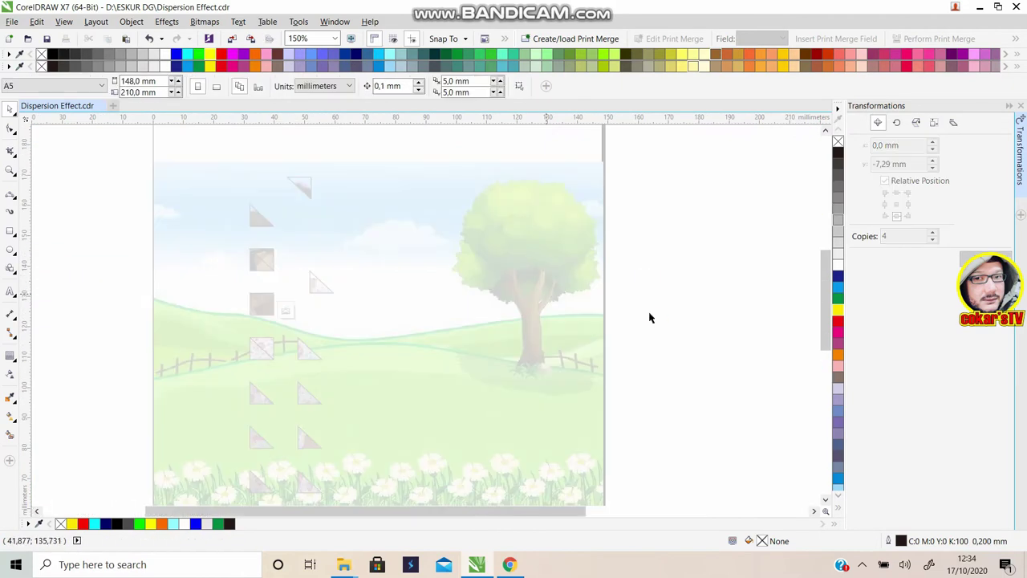
left_click(342, 319)
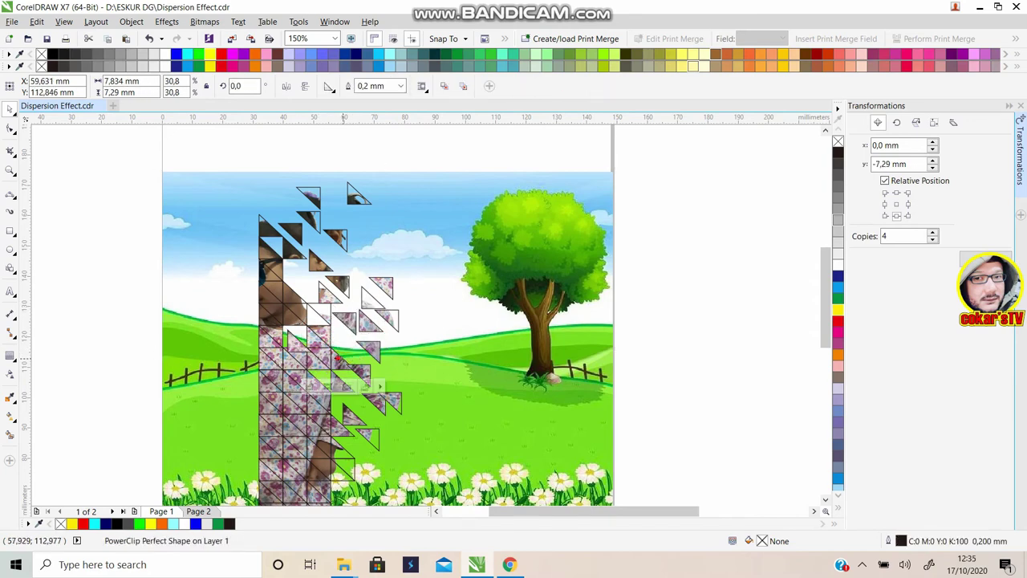
mouse_move(338, 383)
left_mouse_down()
mouse_move(302, 291)
mouse_move(446, 397)
left_mouse_up()
left_click(413, 258)
left_click_drag(413, 260, 445, 240)
mouse_move(367, 297)
left_mouse_down()
mouse_move(431, 276)
mouse_move(331, 343)
mouse_move(353, 394)
mouse_move(301, 345)
left_mouse_up()
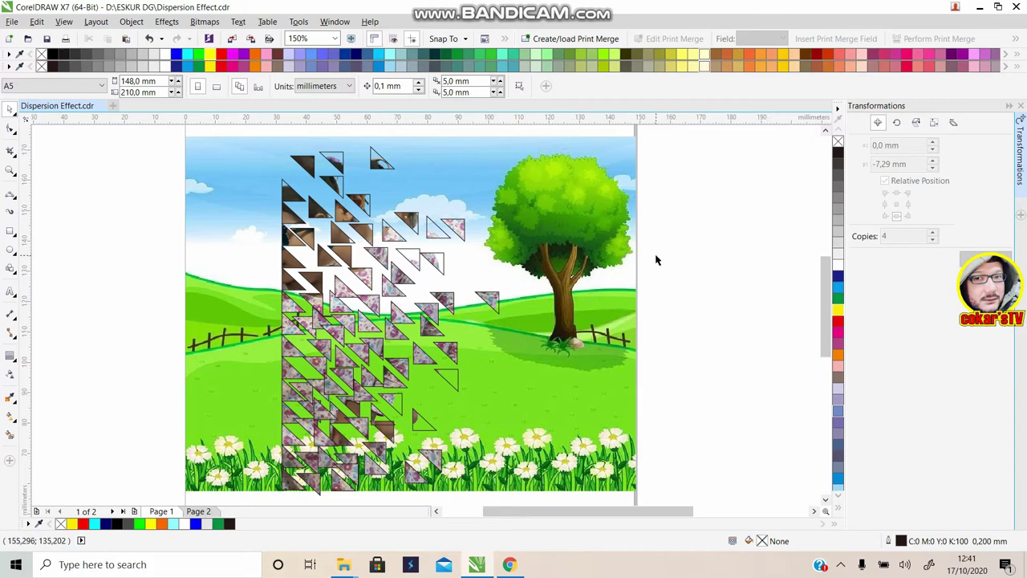
scroll(655, 259, "down", 2)
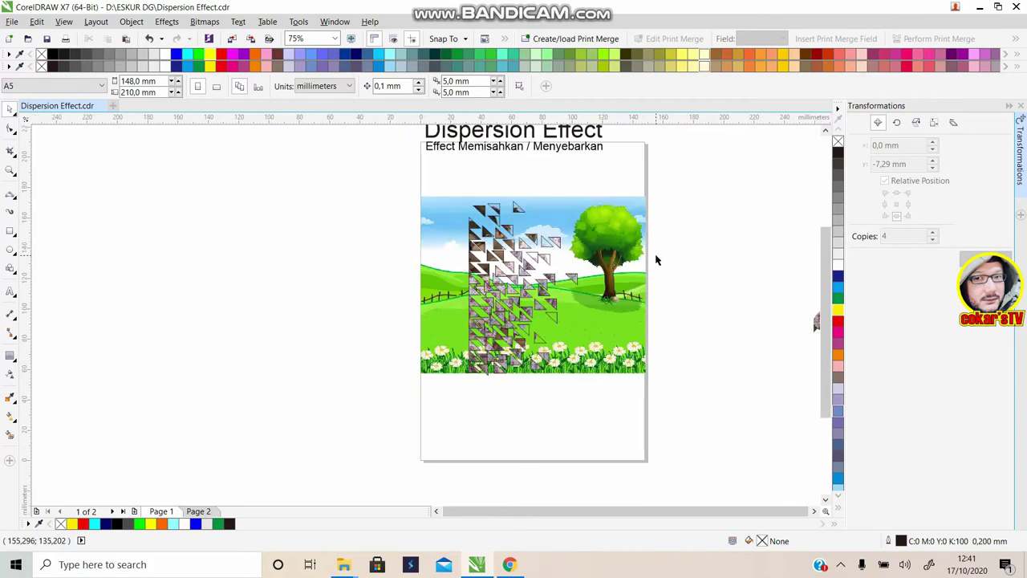
Step: Drag the spare cut-out girl photo onto the meadow's left side, slightly lower, beside the triangle fragments
left_click(814, 511)
left_click(814, 511)
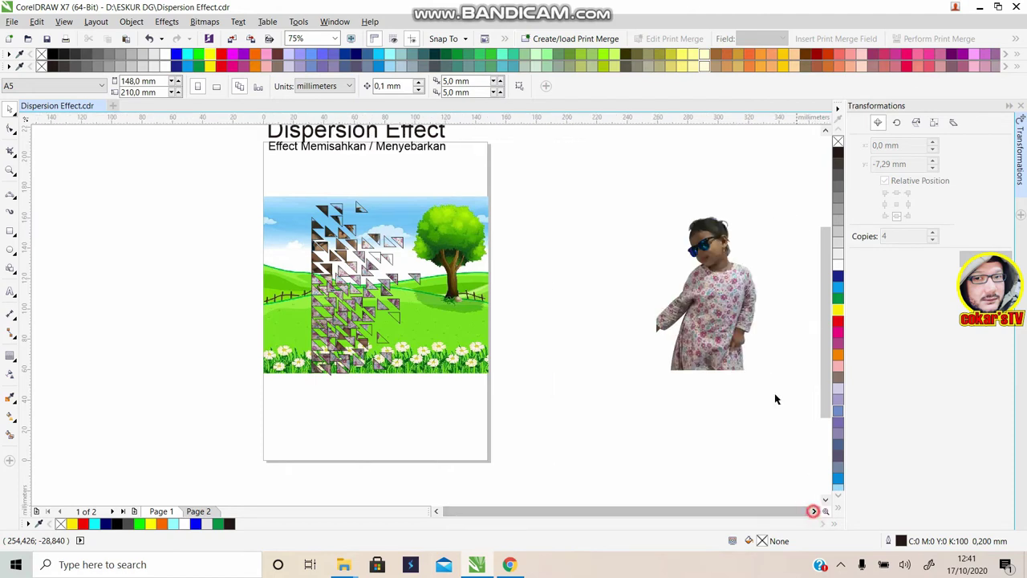
left_click(722, 273)
left_click_drag(722, 272, 320, 264)
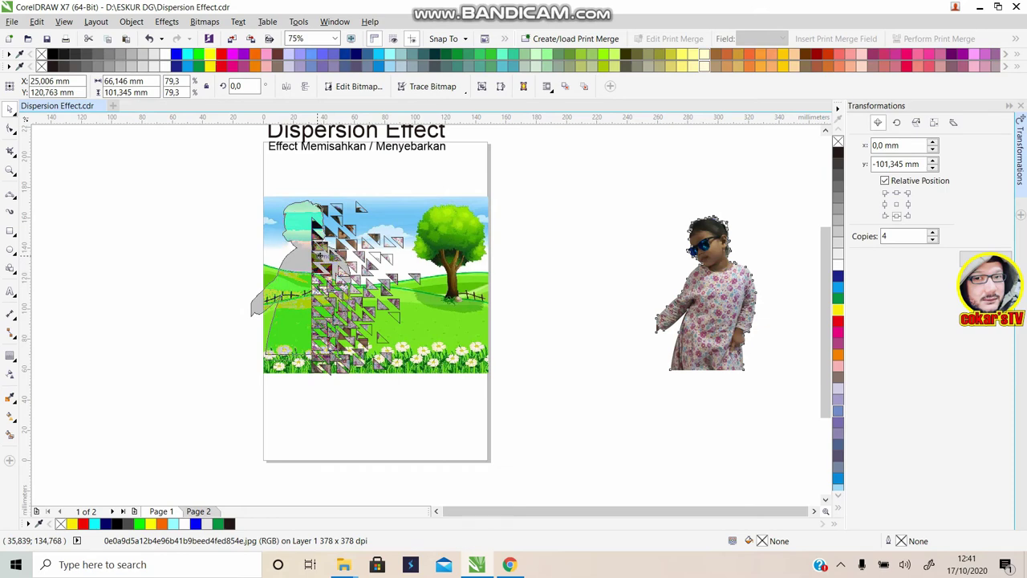
left_click_drag(321, 258, 321, 253)
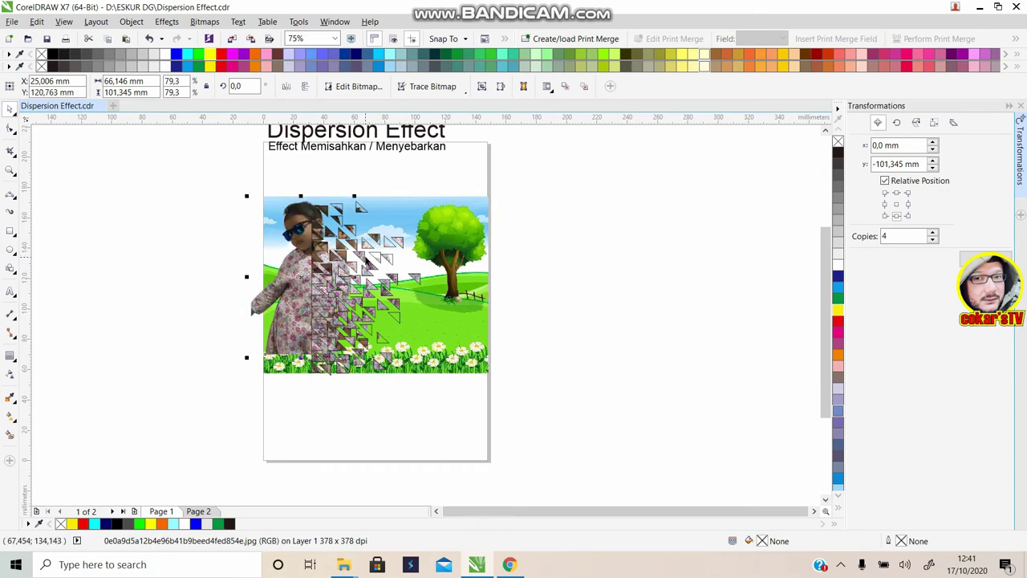
scroll(337, 250, "up", 2)
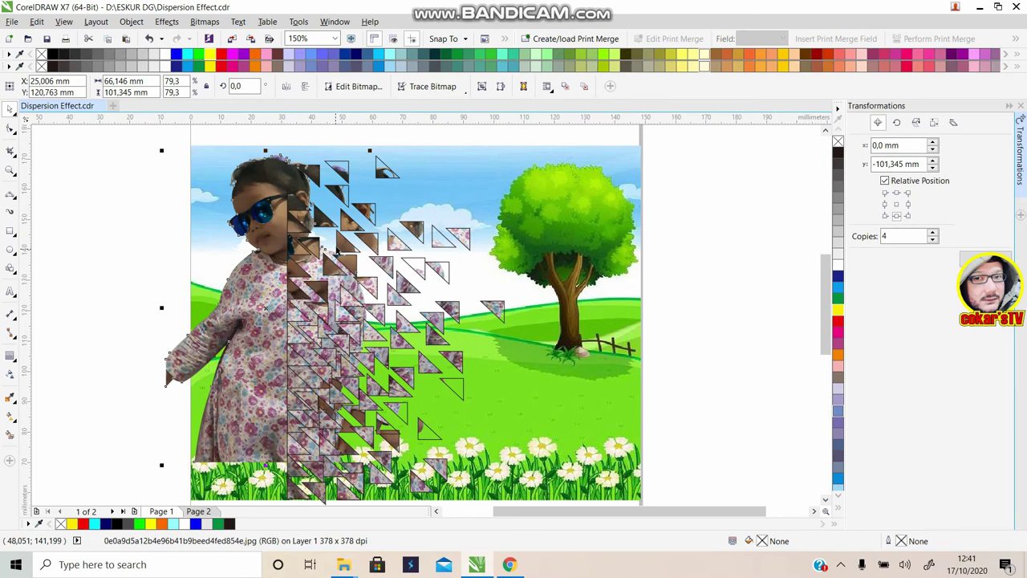
scroll(337, 250, "down", 2)
left_click_drag(298, 270, 297, 299)
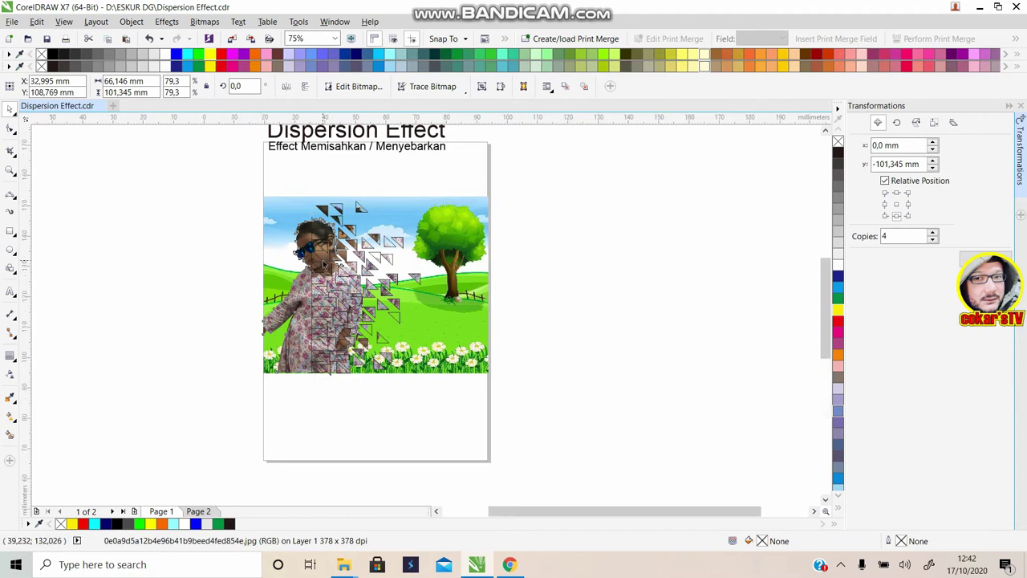
Step: Nudge the girl photo up to Y 108,069 mm under the triangle strip, then deselect everything
scroll(324, 265, "up", 2)
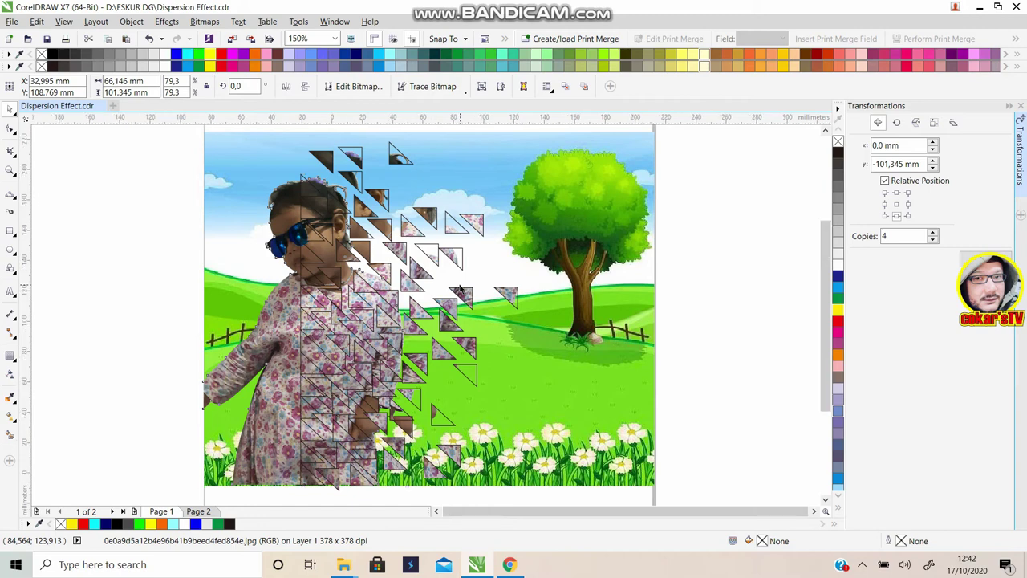
scroll(460, 289, "down", 2)
scroll(460, 289, "up", 2)
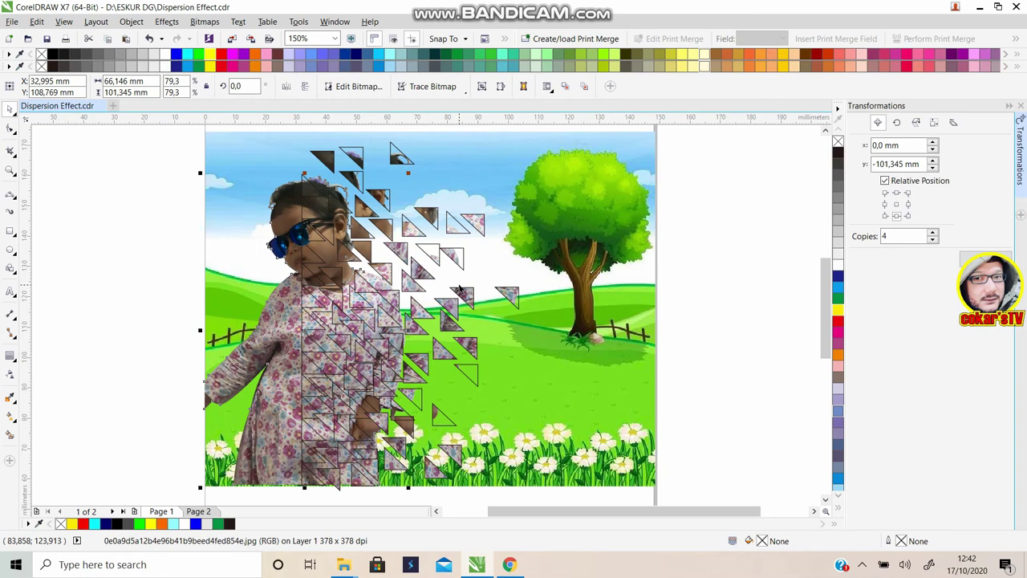
key("Tab")
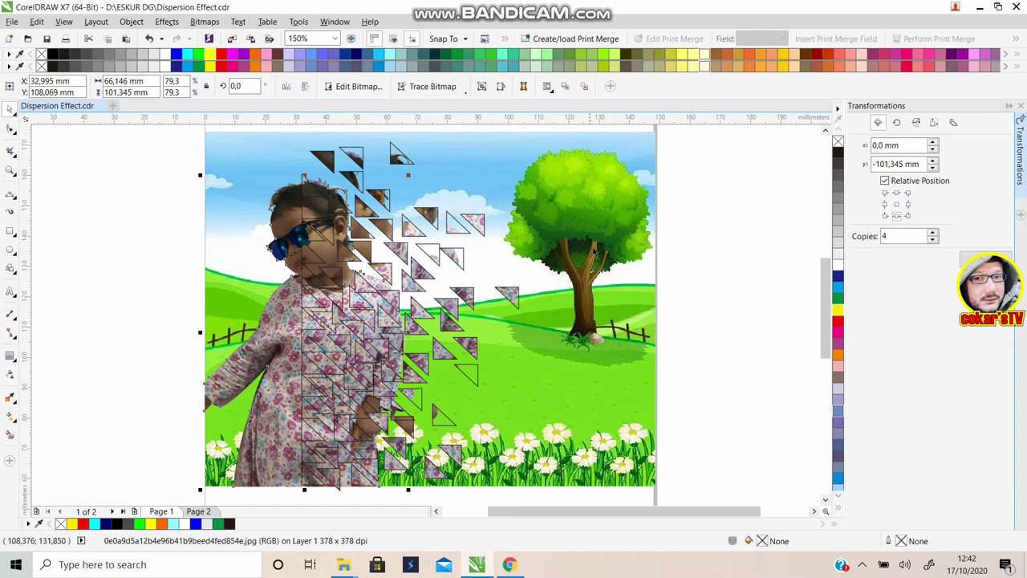
key("Escape")
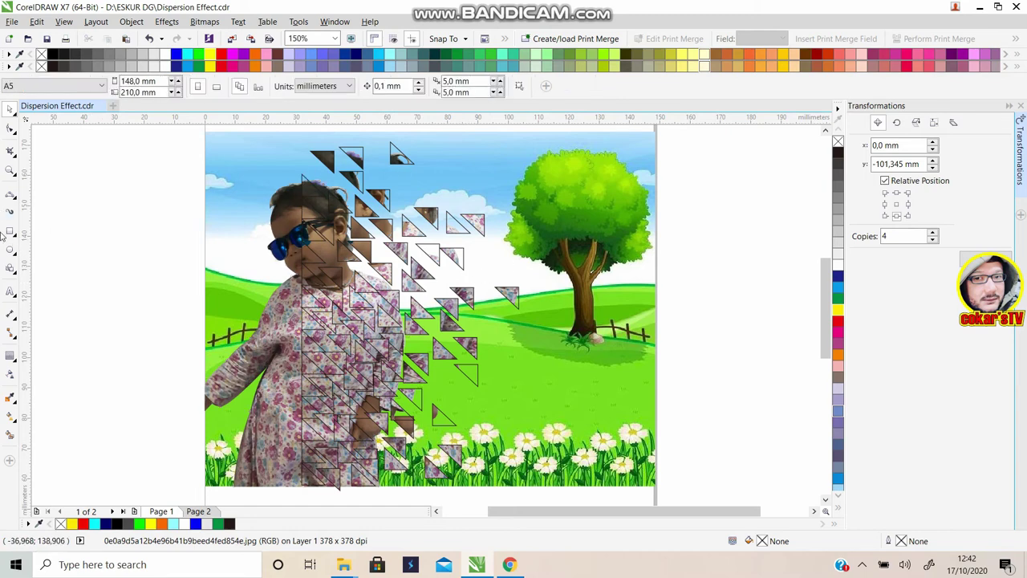
Step: Draw a tall rectangle of about 54.2 × 134.2 mm over the triangle strip, nudged slightly right
left_click(9, 232)
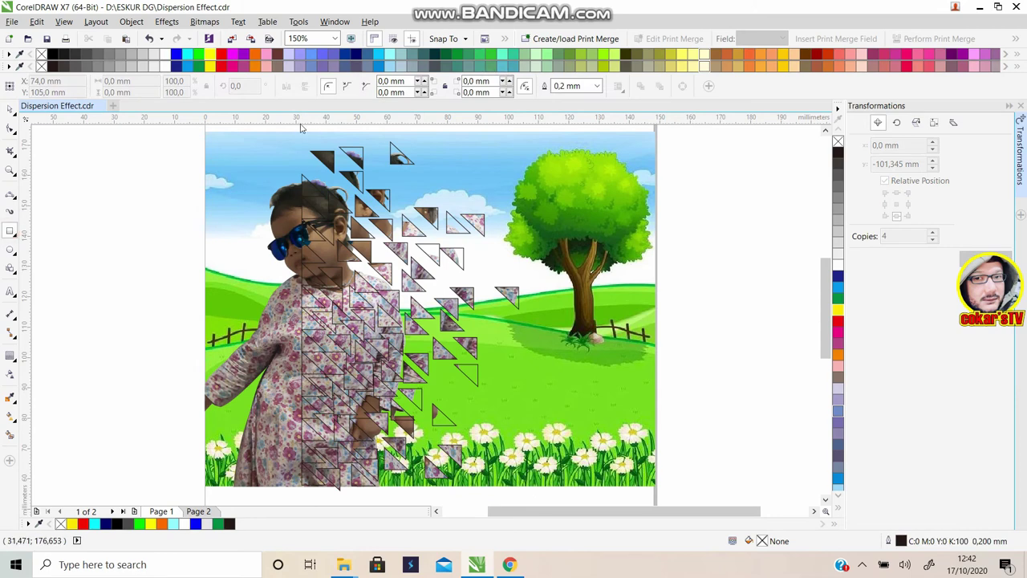
left_click_drag(300, 128, 465, 483)
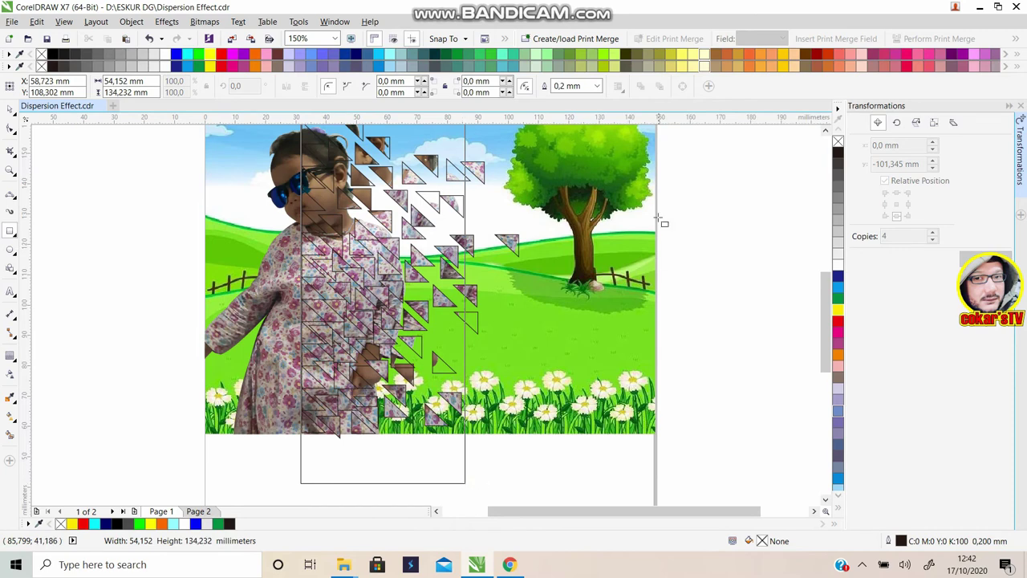
left_click(825, 130)
left_click(824, 130)
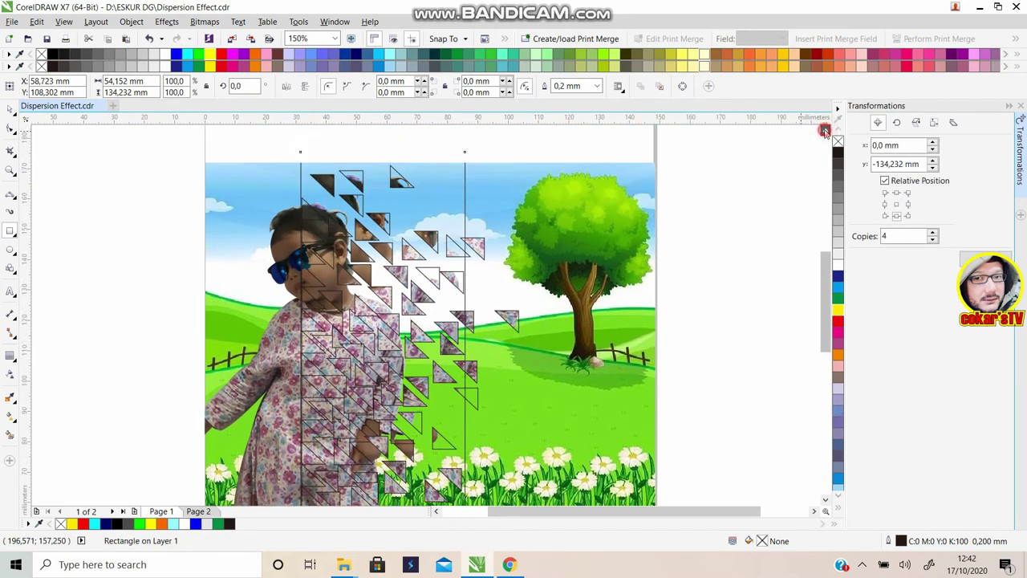
key("Right")
key("Right")
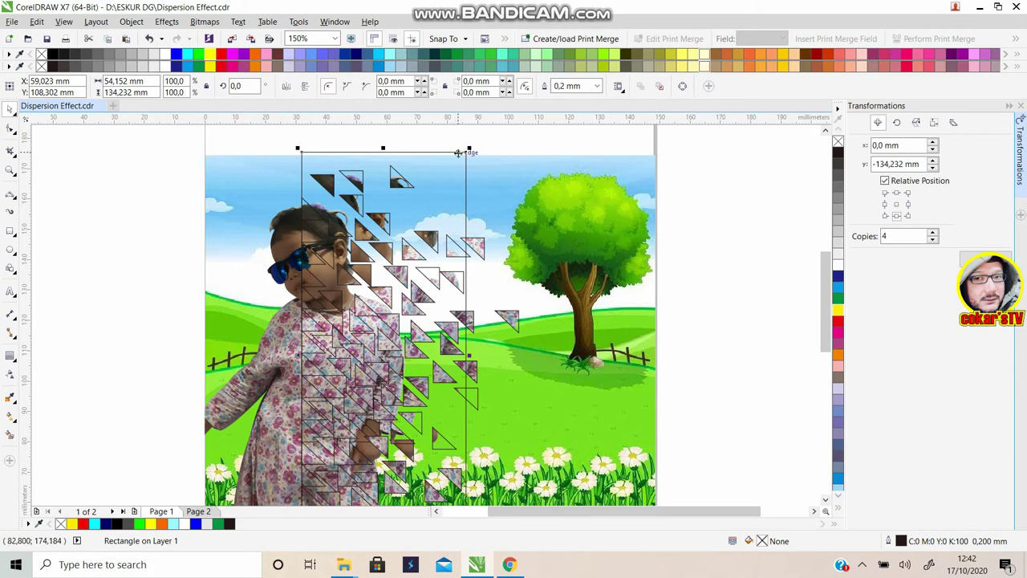
scroll(465, 158, "down", 2)
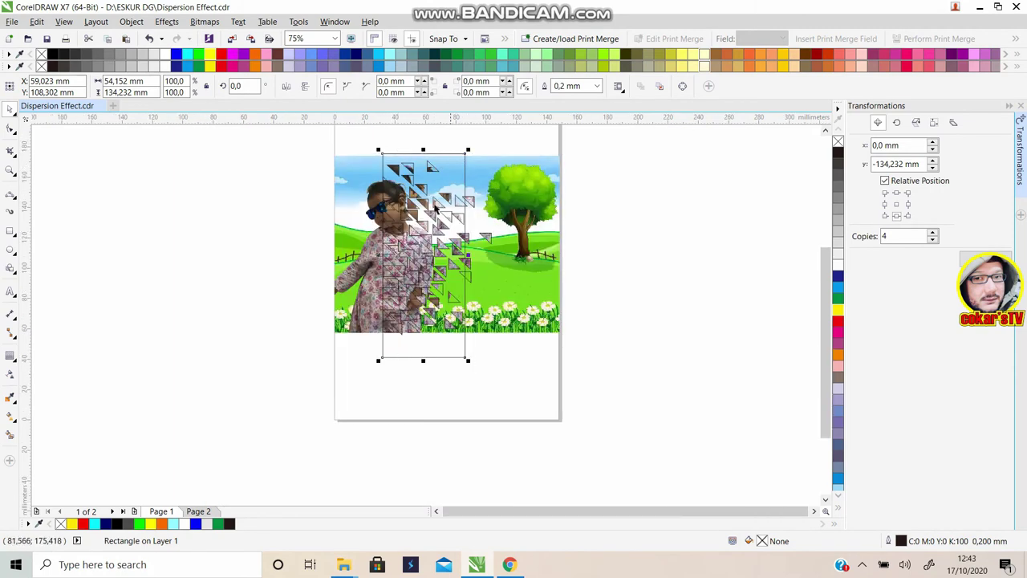
scroll(379, 202, "up", 2)
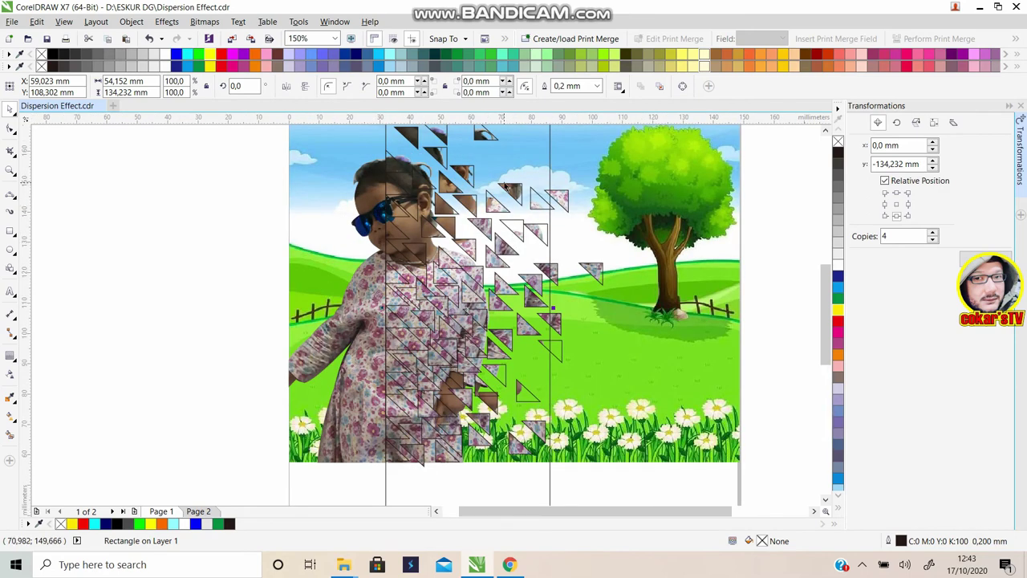
scroll(507, 187, "down", 2)
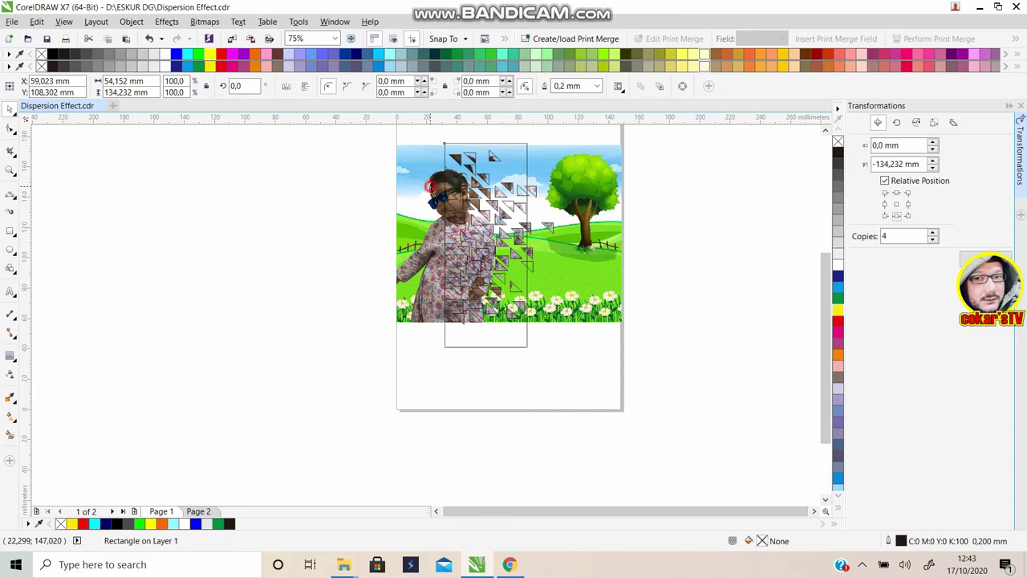
Step: Trim the girl photo with the rectangle to about 32.0 × 100.1 mm, then delete the rectangle
left_click(431, 189, "shift")
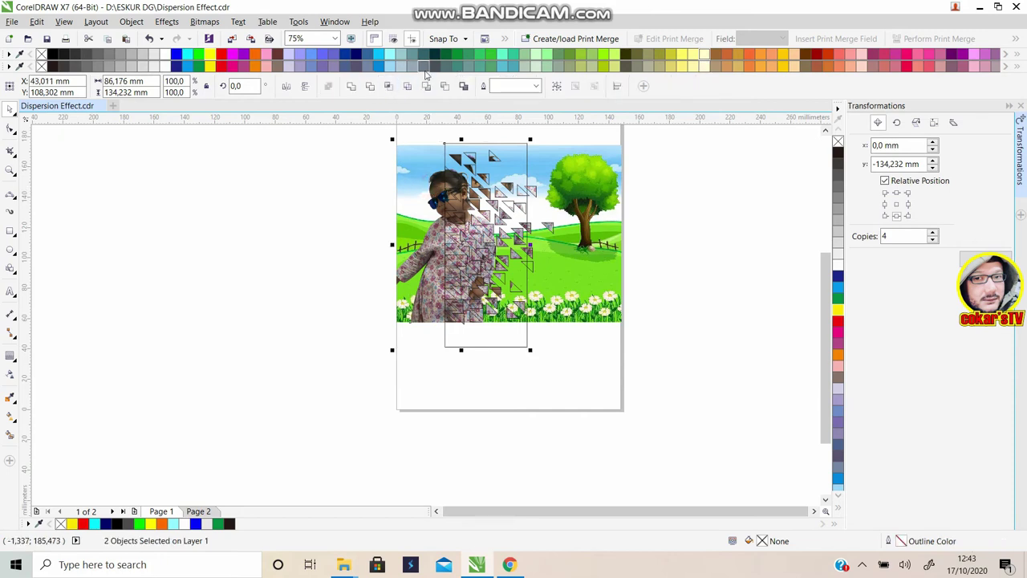
left_click(370, 87)
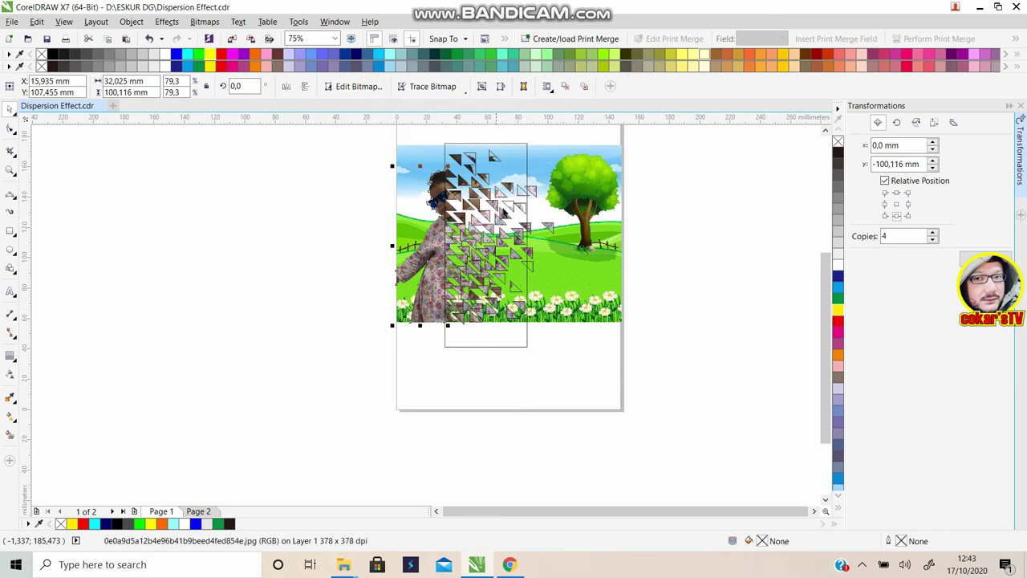
left_click(513, 145)
left_click(514, 144)
left_click_drag(514, 142, 254, 194)
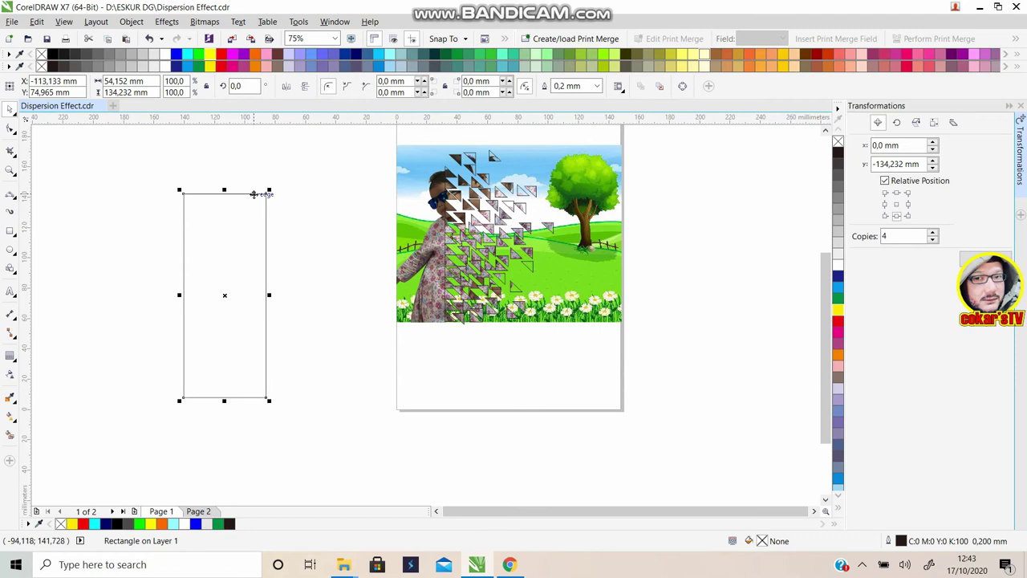
key("Delete")
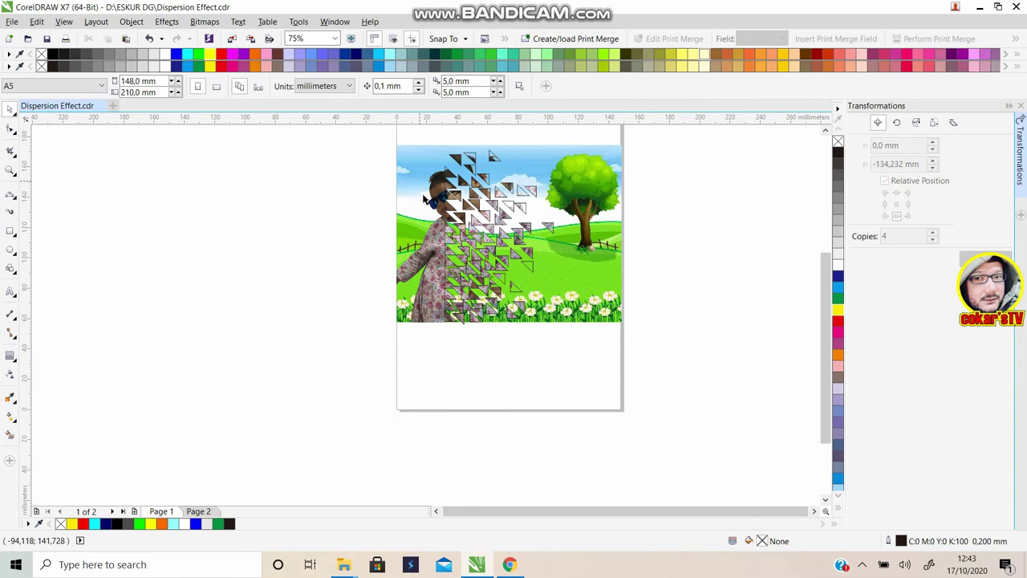
Step: Move a triangle fragment closer to the girl's face and raise a small triangle slightly
scroll(449, 193, "up", 2)
scroll(455, 191, "down", 1)
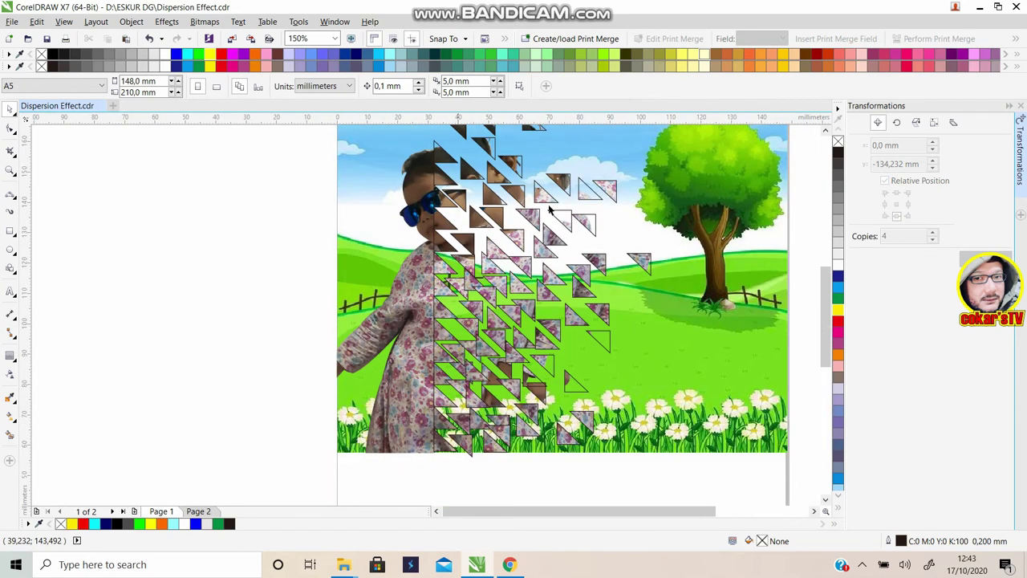
scroll(550, 209, "down", 1)
scroll(537, 209, "up", 1)
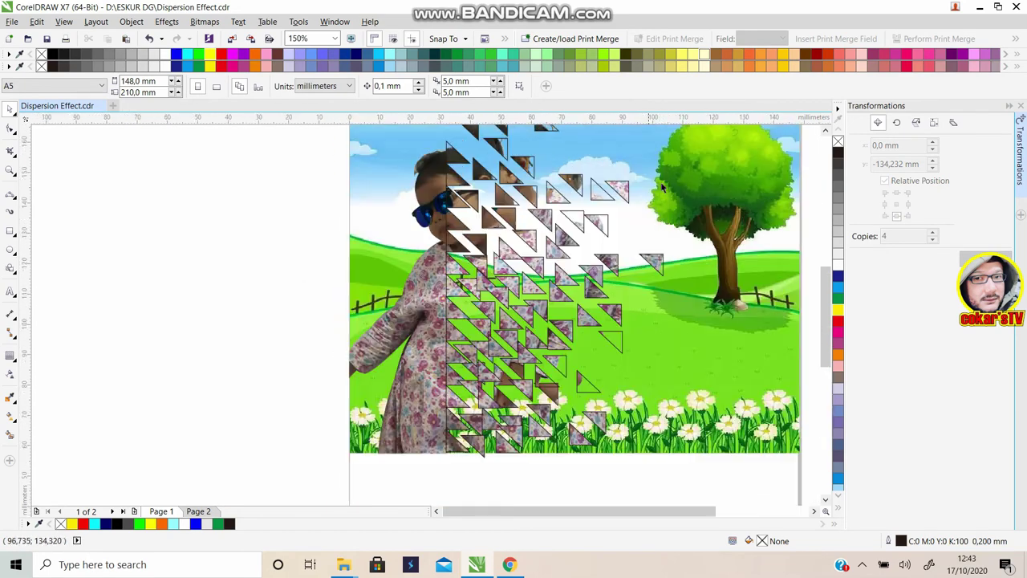
left_click(826, 131)
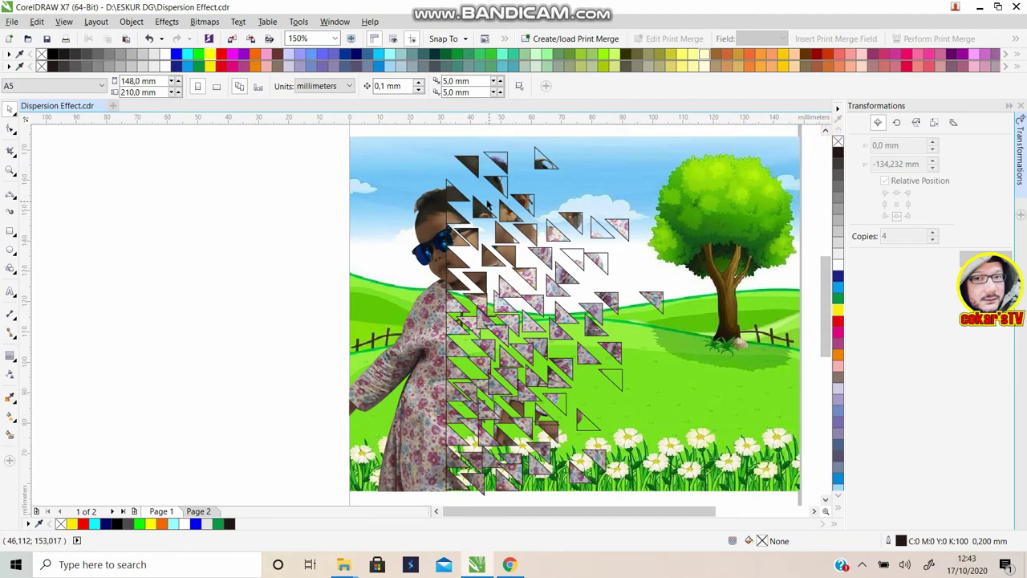
left_click(455, 215)
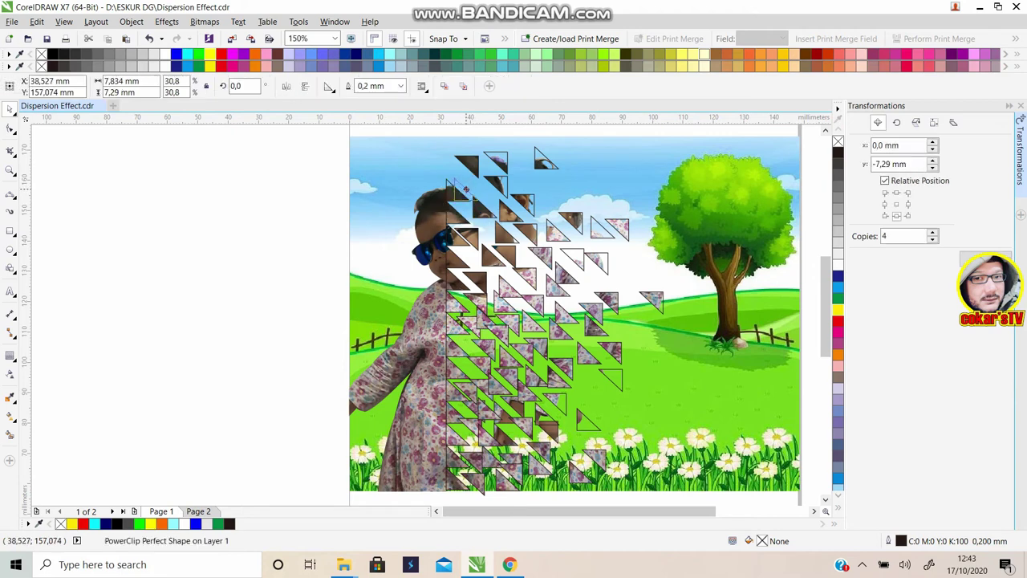
mouse_move(457, 215)
left_mouse_down()
mouse_move(579, 267)
mouse_move(626, 335)
left_mouse_up()
mouse_move(571, 340)
left_mouse_down()
mouse_move(505, 286)
mouse_move(456, 214)
left_mouse_up()
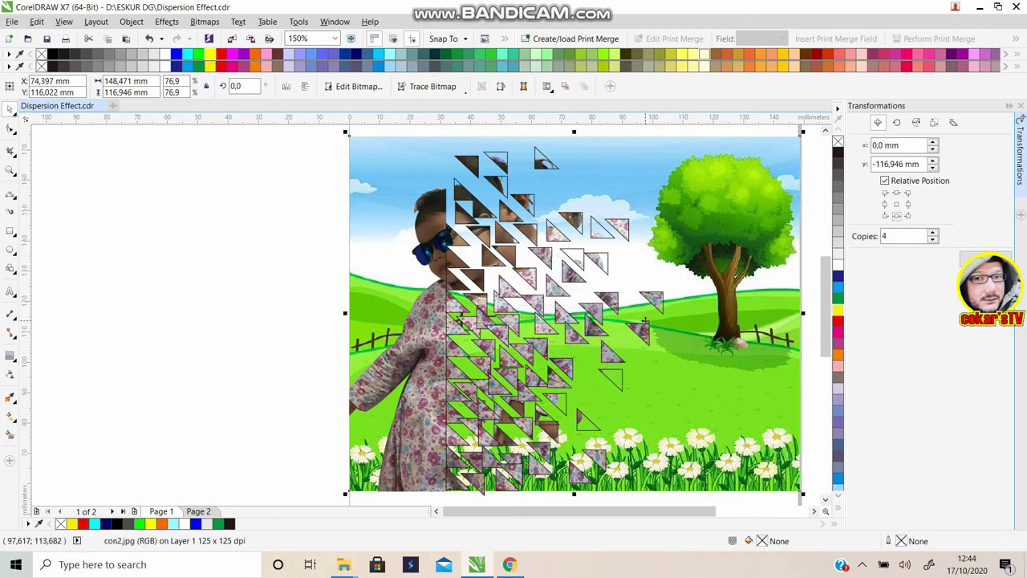
scroll(457, 214, "down", 2)
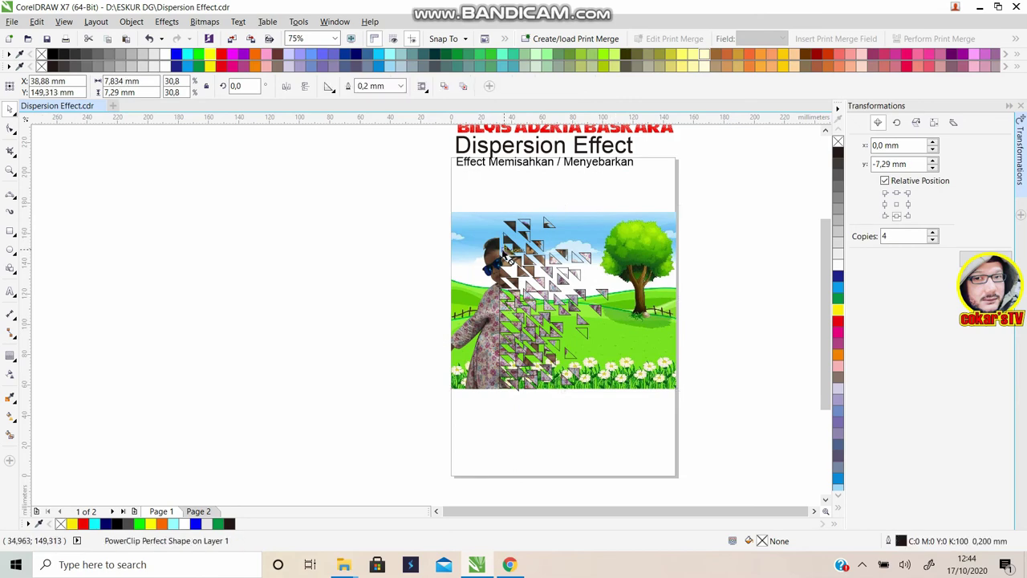
left_click_drag(545, 222, 572, 235)
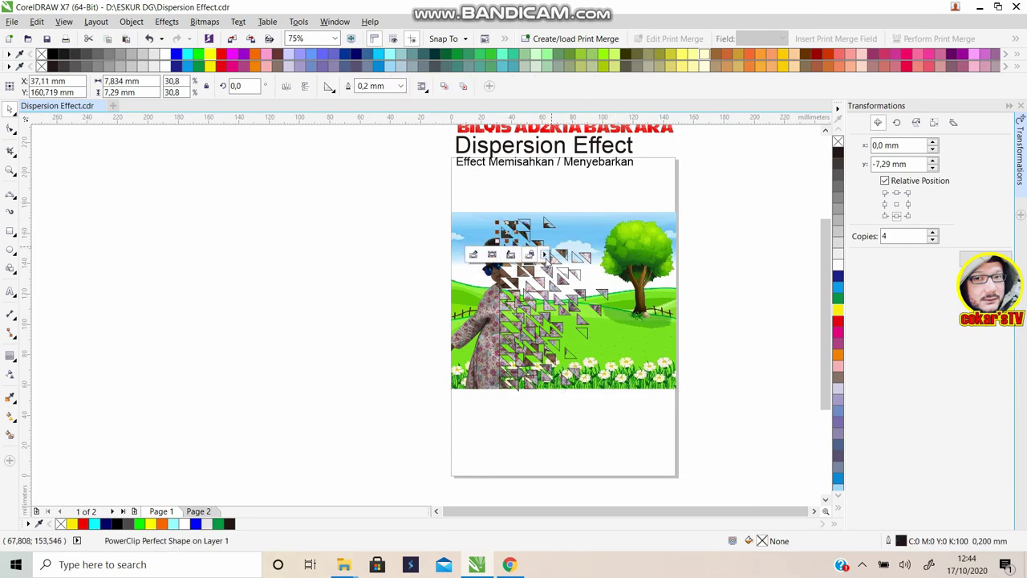
scroll(682, 307, "up", 2)
Step: Lift small triangles from the cluster's middle up near the girl's face
left_click(357, 261)
left_click_drag(357, 261, 357, 254)
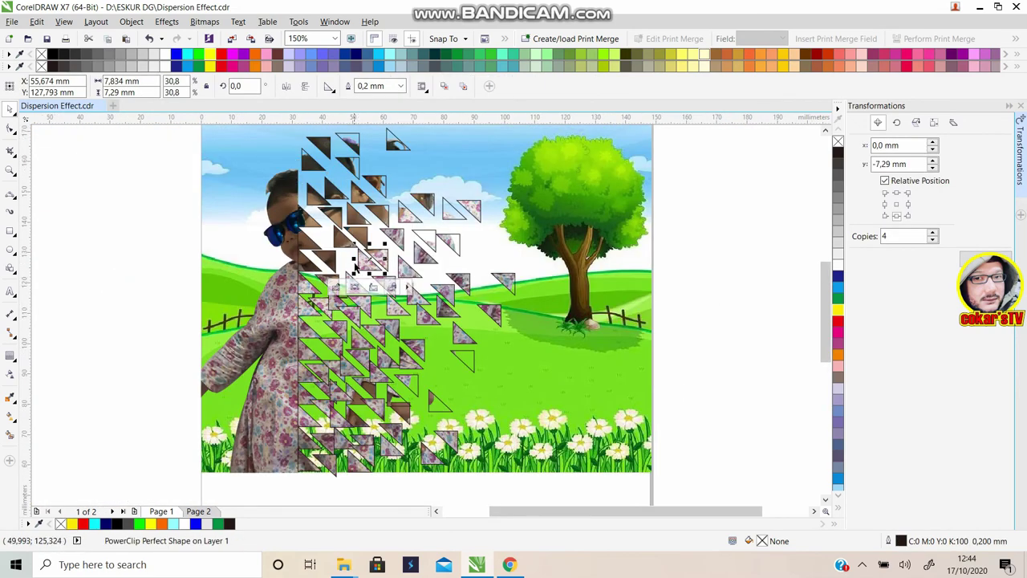
left_click_drag(386, 365, 361, 344)
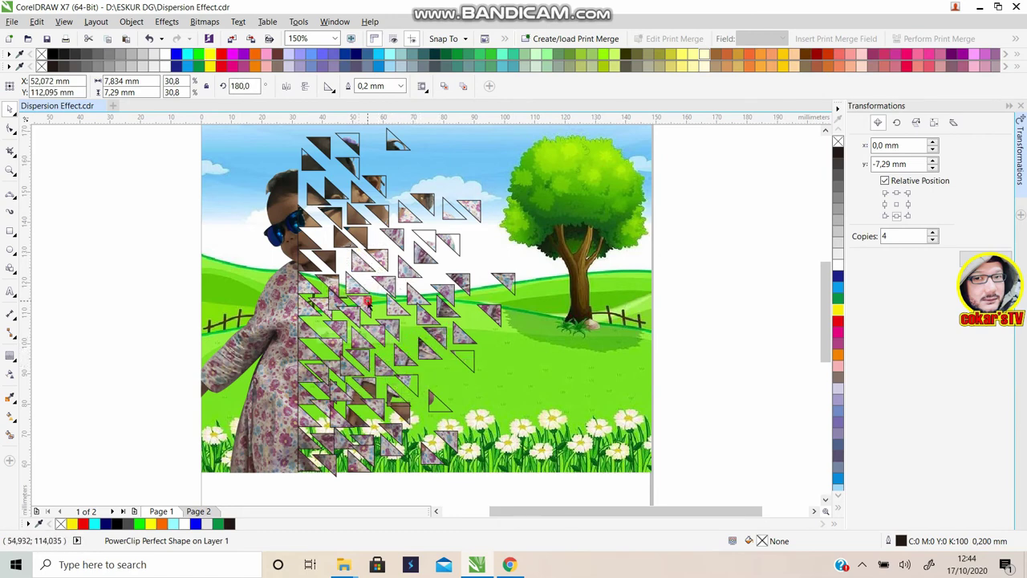
left_click_drag(361, 343, 337, 245)
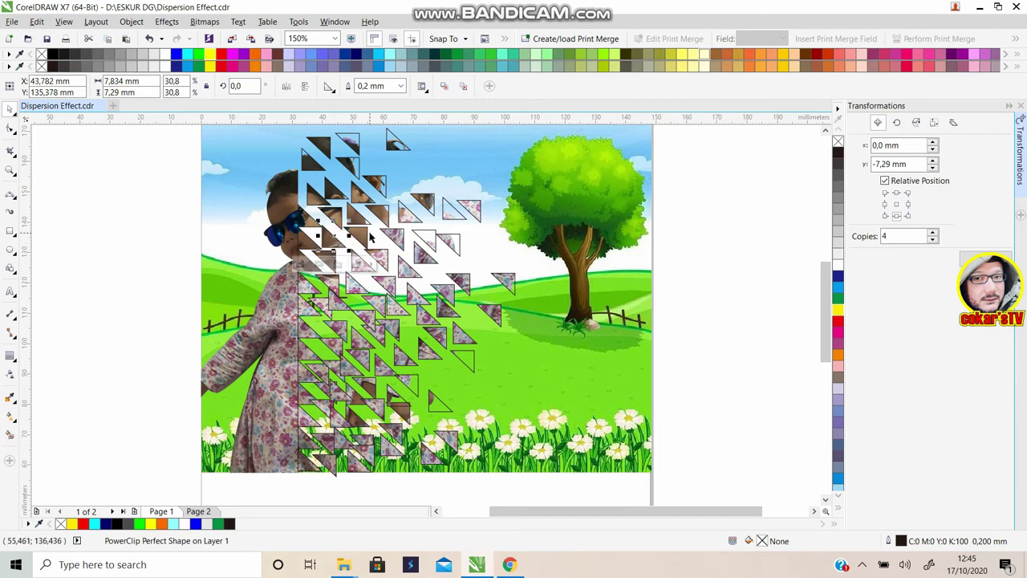
left_click(522, 344)
scroll(518, 341, "down", 2)
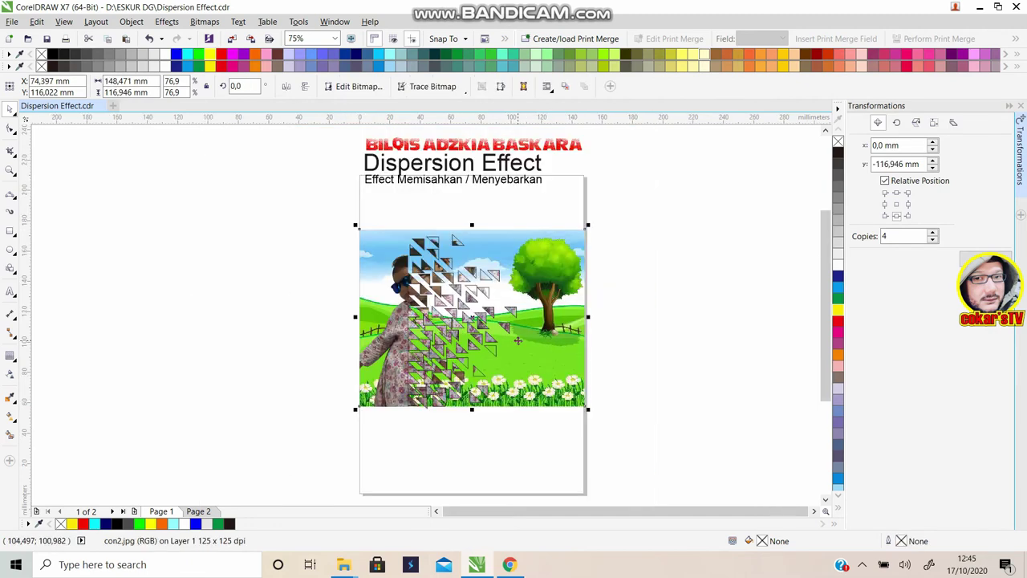
scroll(451, 248, "up", 2)
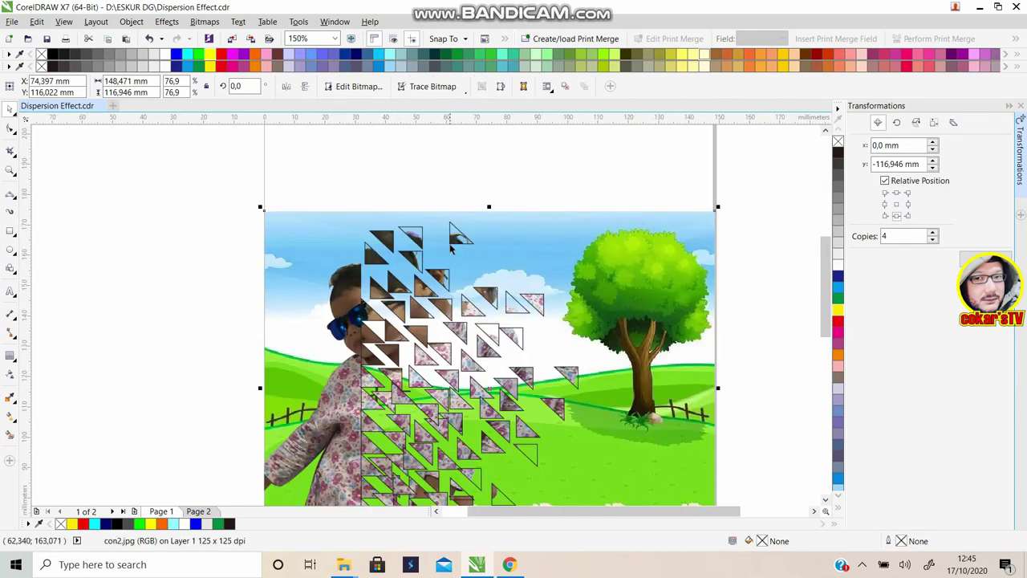
scroll(480, 323, "down", 2)
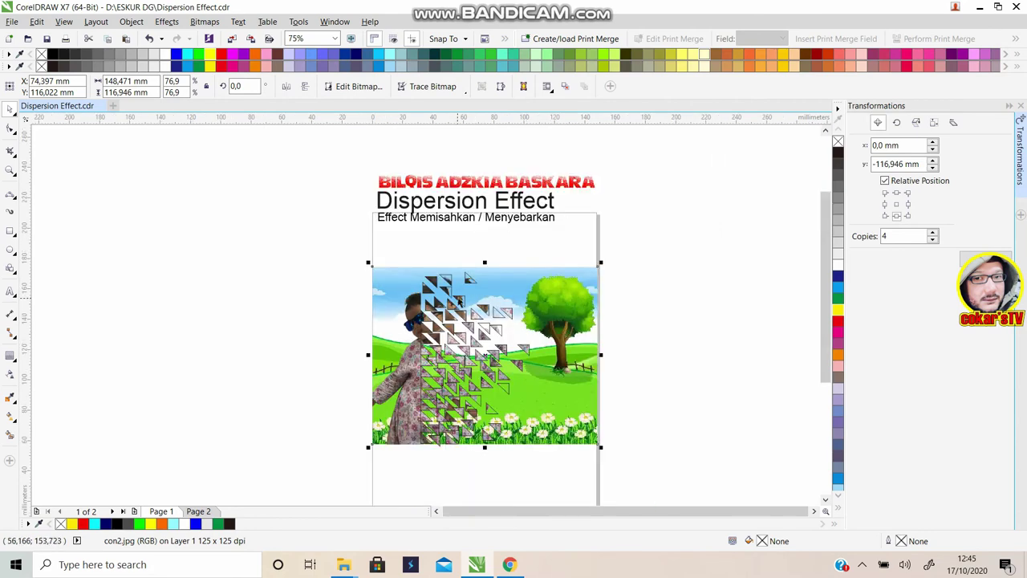
scroll(458, 299, "up", 2)
scroll(409, 324, "up", 2)
scroll(426, 255, "down", 3)
scroll(426, 255, "up", 1)
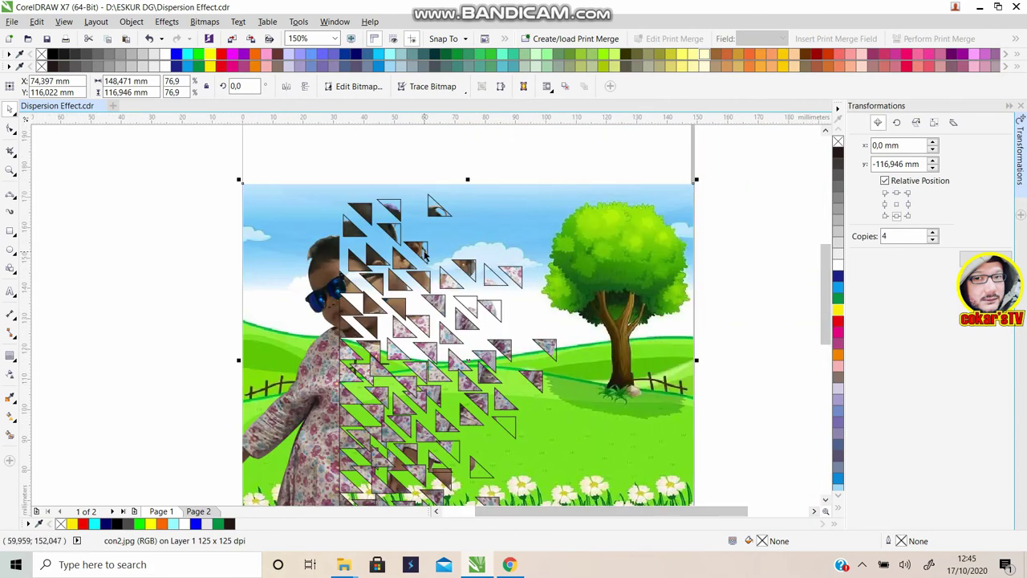
Step: Shift pieces rightward, flip one small triangle 180°, then marquee several fragments and remove their outlines
left_click_drag(425, 255, 481, 229)
left_click_drag(401, 281, 437, 234)
left_click_drag(397, 275, 371, 314)
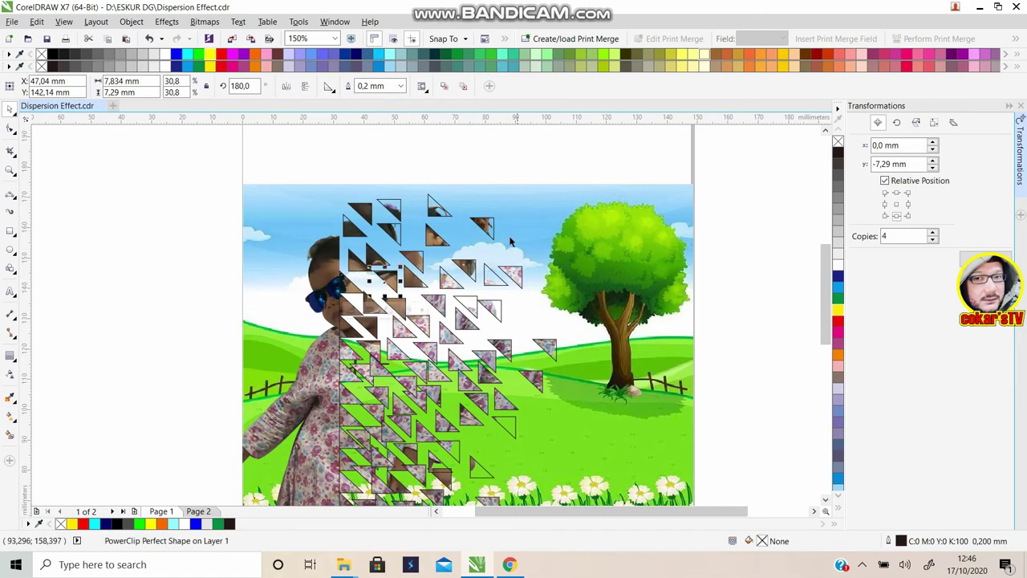
left_click_drag(385, 282, 449, 261)
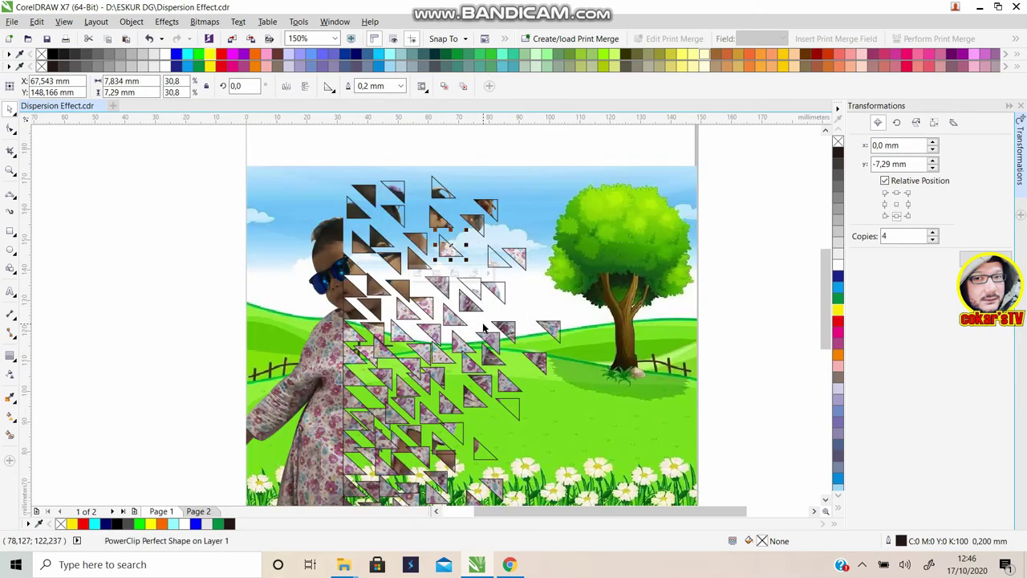
scroll(483, 328, "down", 1)
scroll(434, 337, "up", 1)
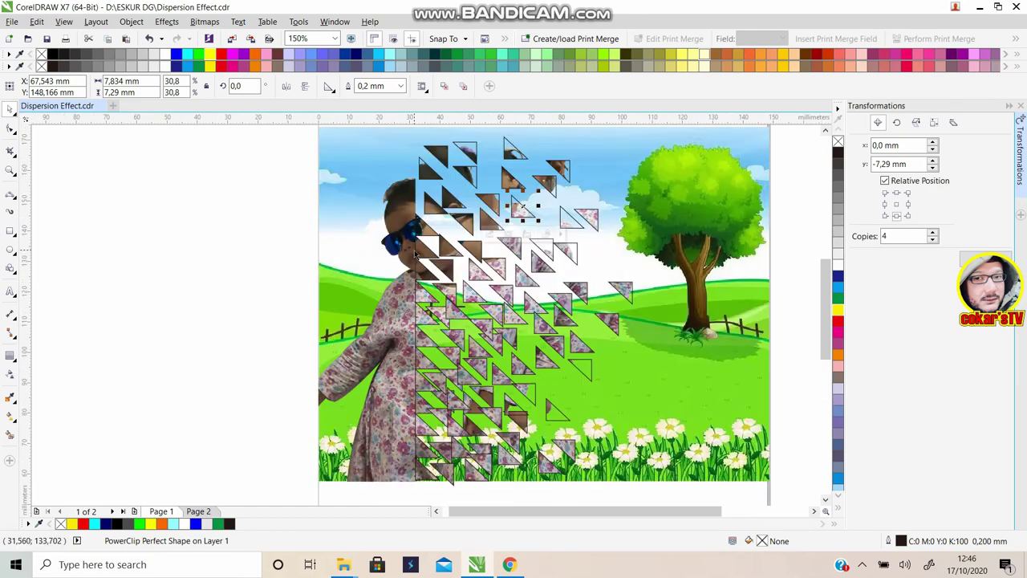
left_click_drag(433, 254, 433, 296)
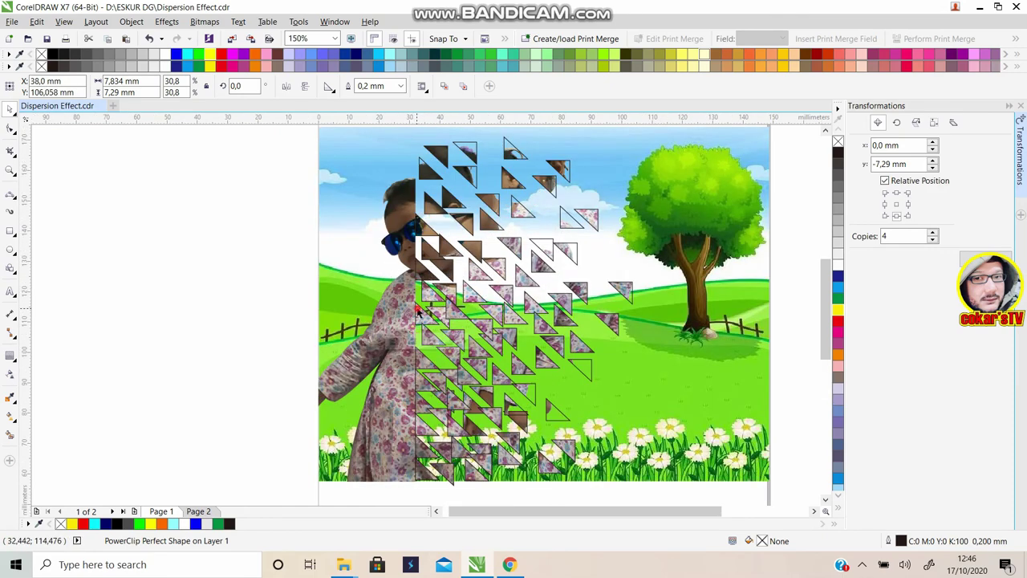
scroll(561, 375, "down", 1)
scroll(550, 322, "up", 1)
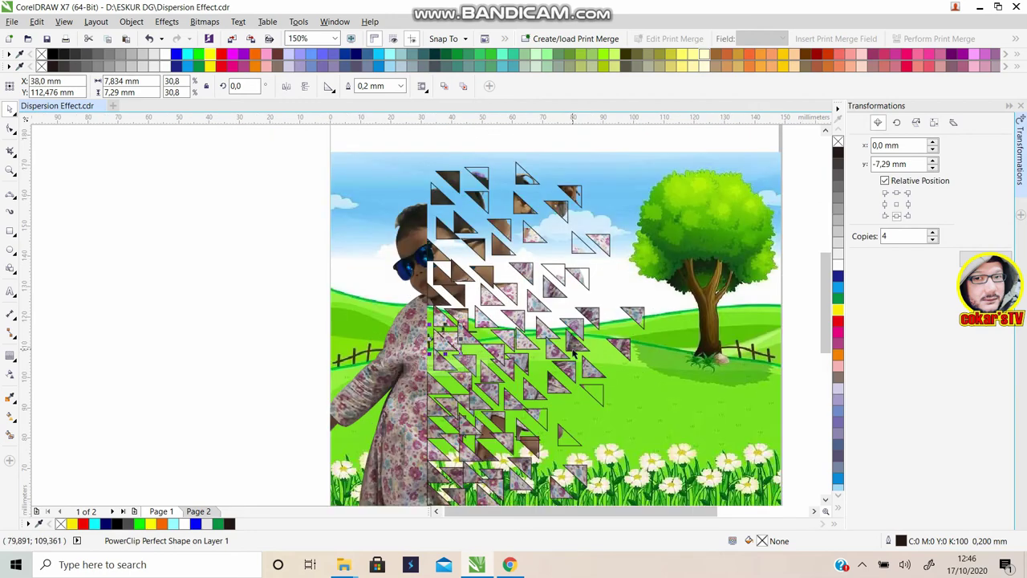
scroll(569, 349, "down", 1)
left_click_drag(489, 222, 676, 454)
right_click(837, 141)
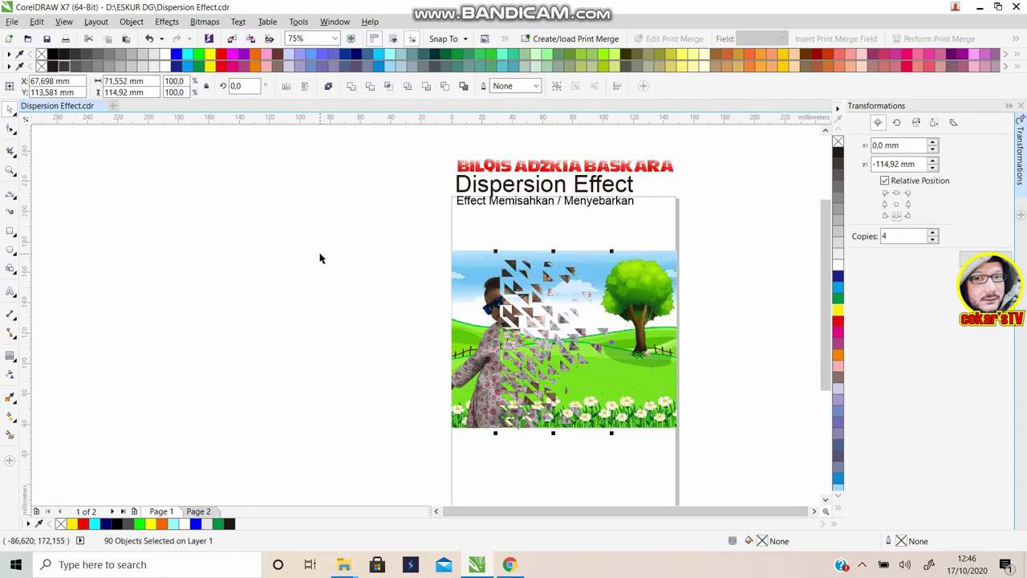
Step: Move one small triangle fragment up and to the right among the dispersed pieces
left_click(321, 257)
scroll(524, 329, "up", 1)
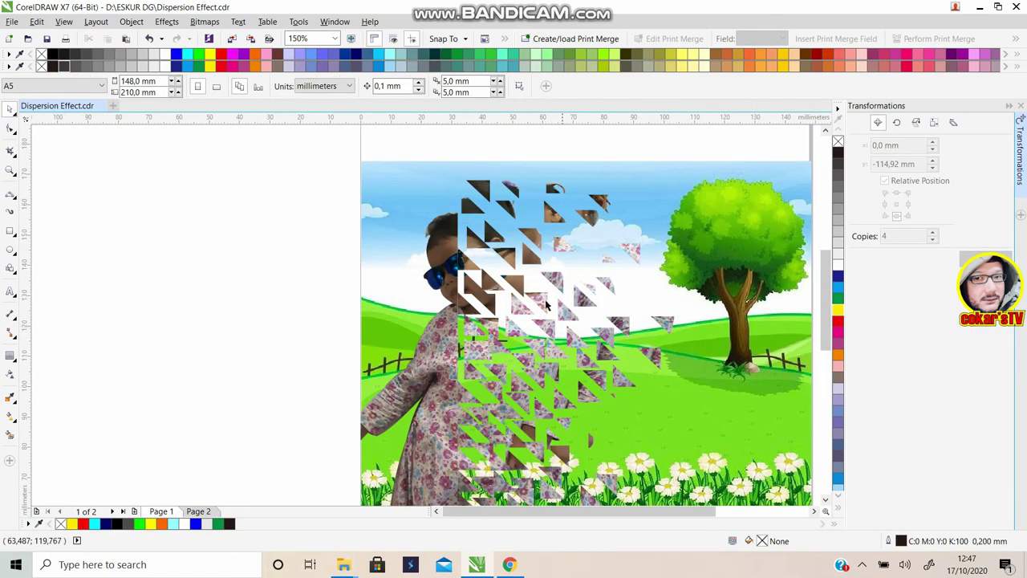
left_click(499, 265)
scroll(530, 363, "down", 1)
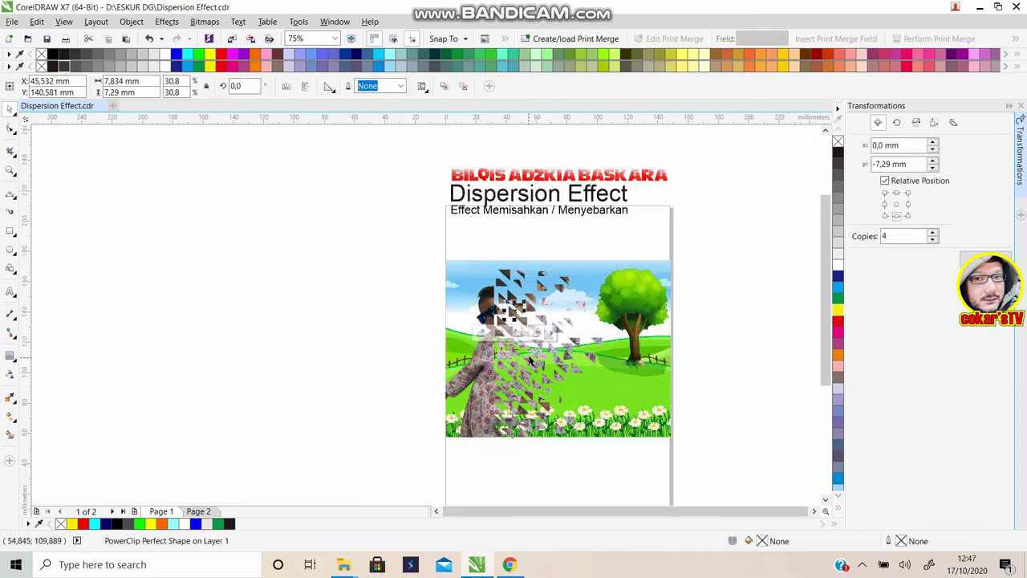
left_click_drag(561, 323, 606, 285)
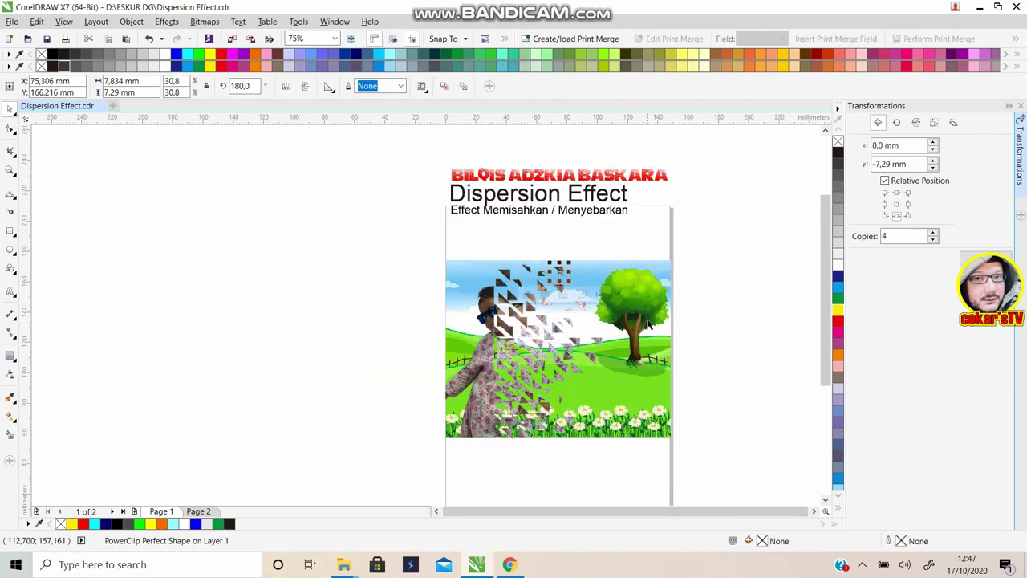
left_click(716, 348)
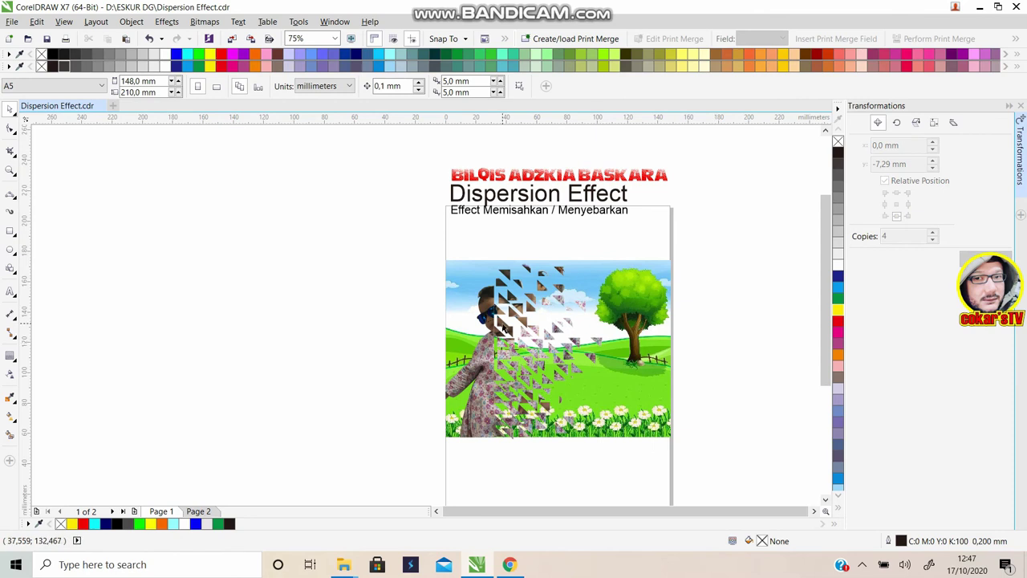
Step: Lower the name and 'Dispersion Effect' title lines to sit directly above the meadow picture
left_click_drag(425, 147, 707, 249)
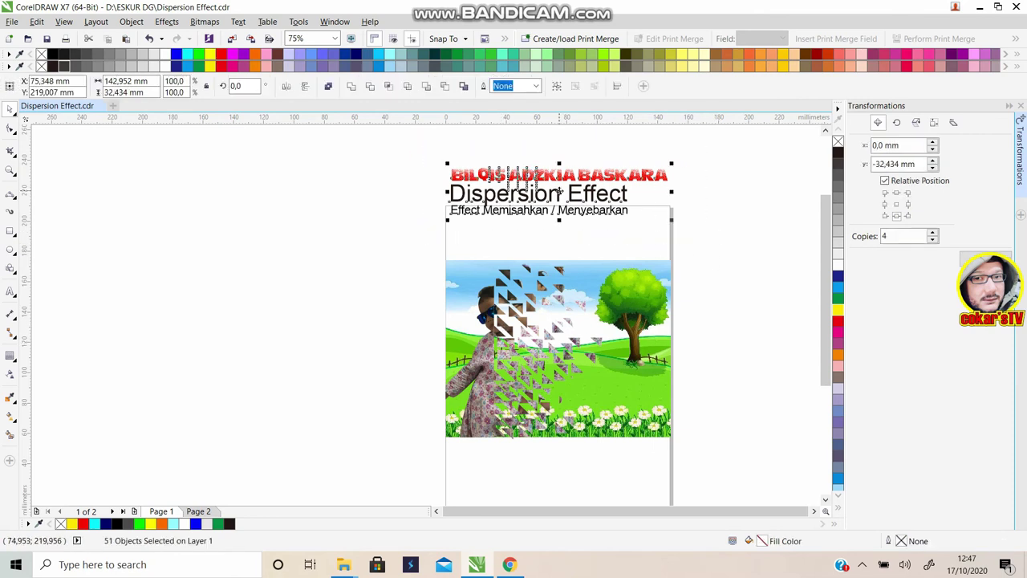
left_click_drag(645, 183, 642, 226)
left_click(738, 267)
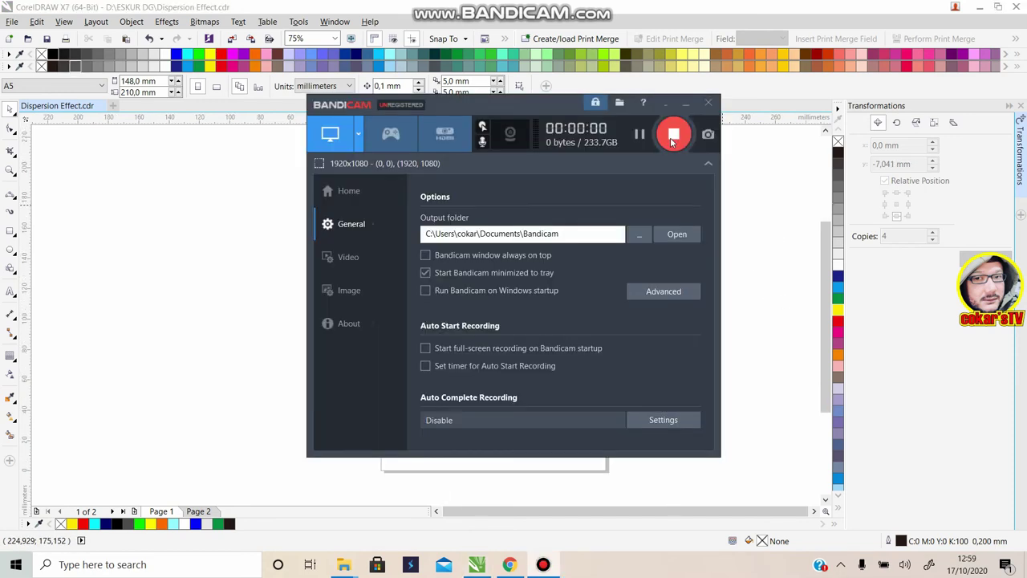
Step: Start a new Bandicam screen recording and minimize the recorder to show the CorelDRAW page
left_click(672, 141)
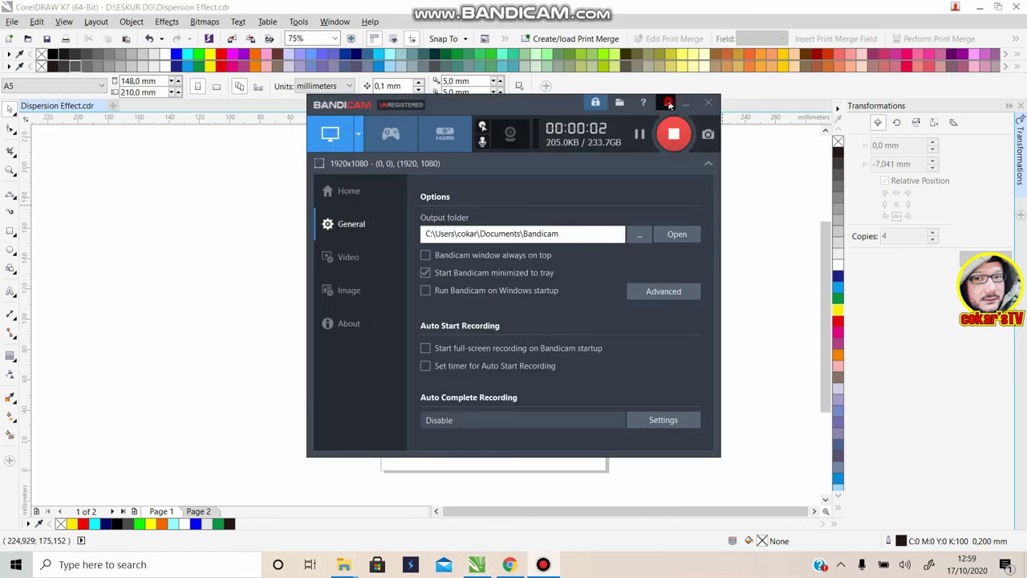
left_click(669, 104)
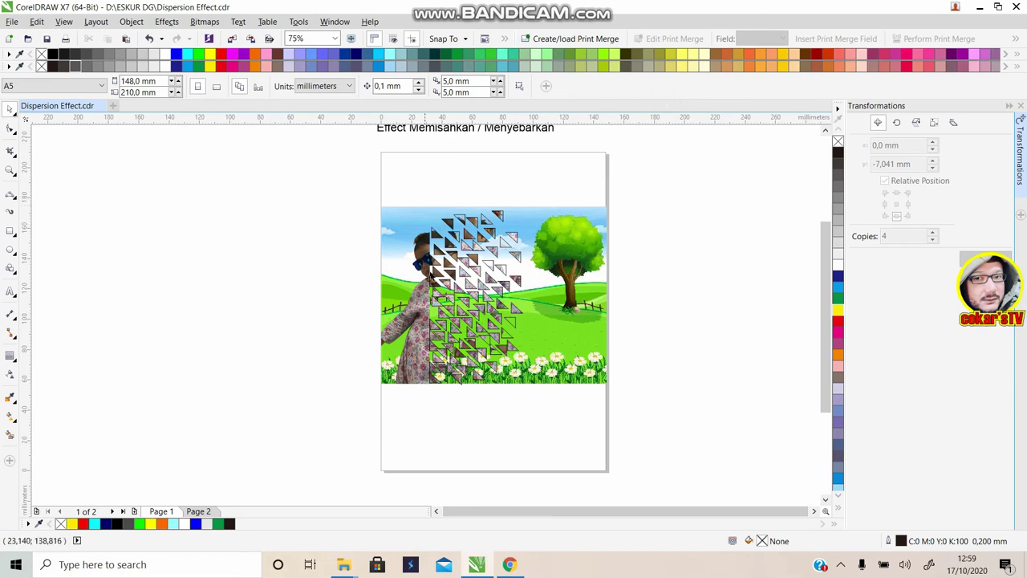
scroll(454, 294, "up", 2)
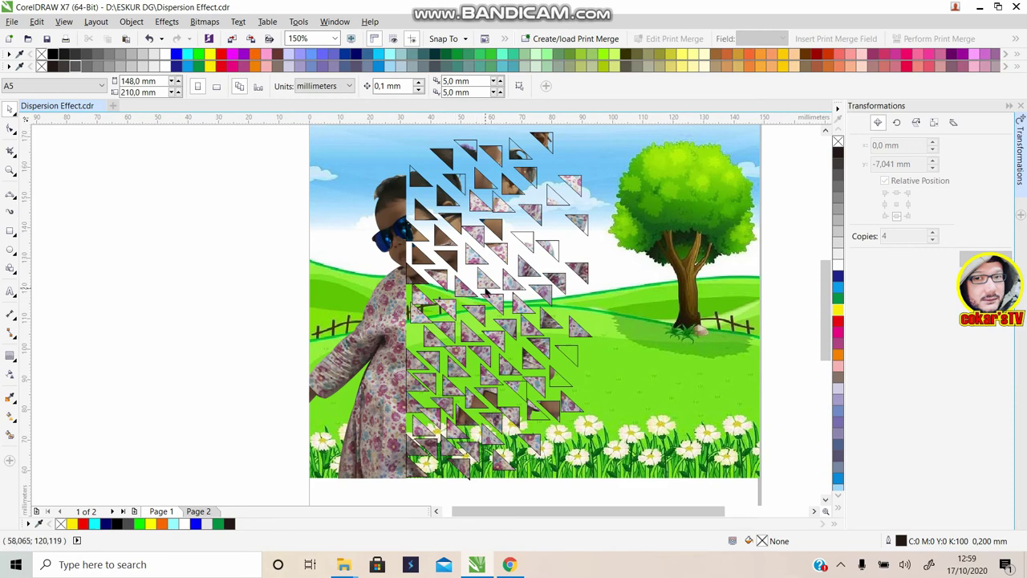
Step: Marquee-select all 90 triangle fragments over the photo and remove their outlines
scroll(486, 291, "up", 2)
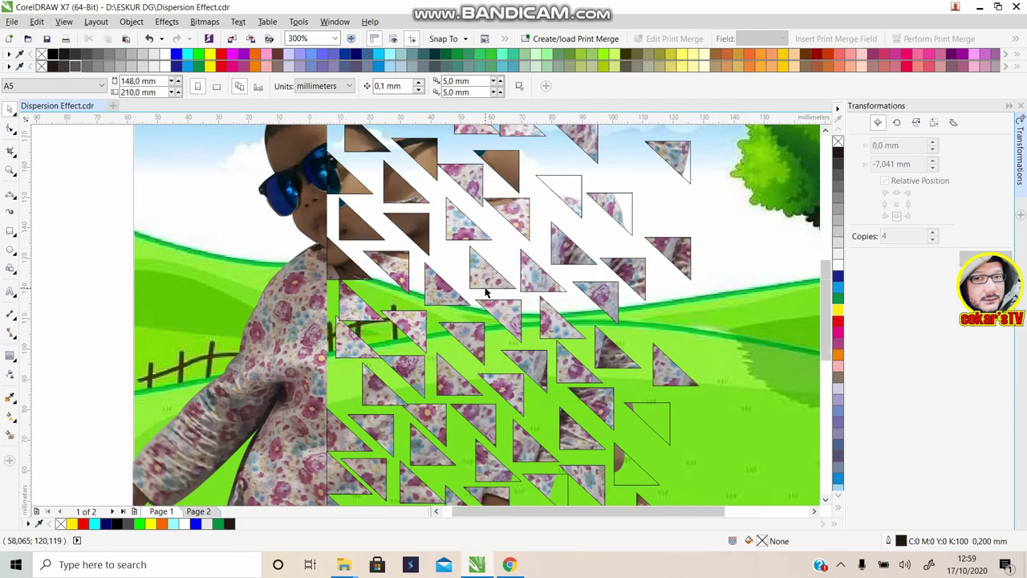
scroll(486, 291, "down", 2)
scroll(486, 291, "down", 2)
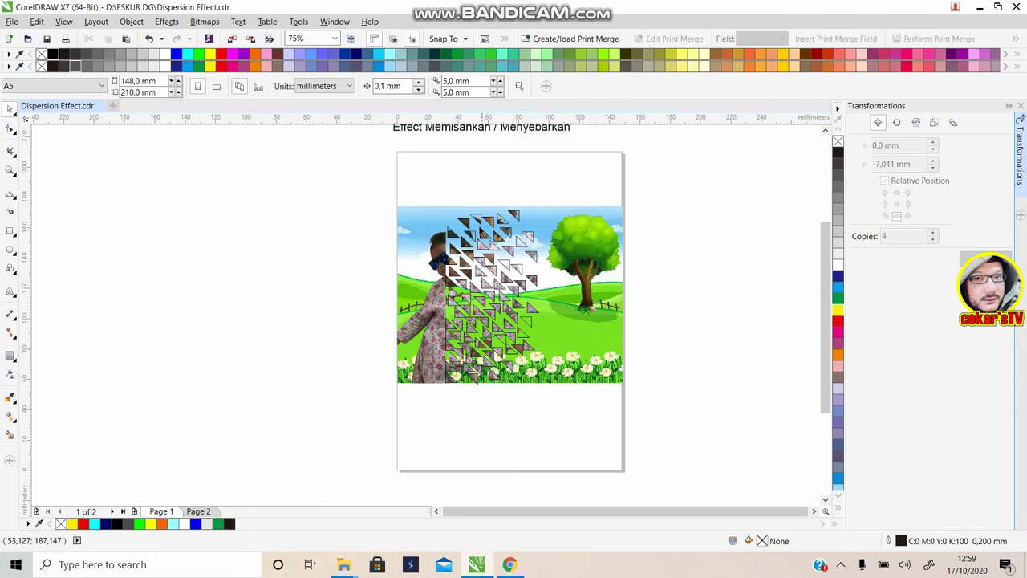
scroll(491, 234, "up", 3)
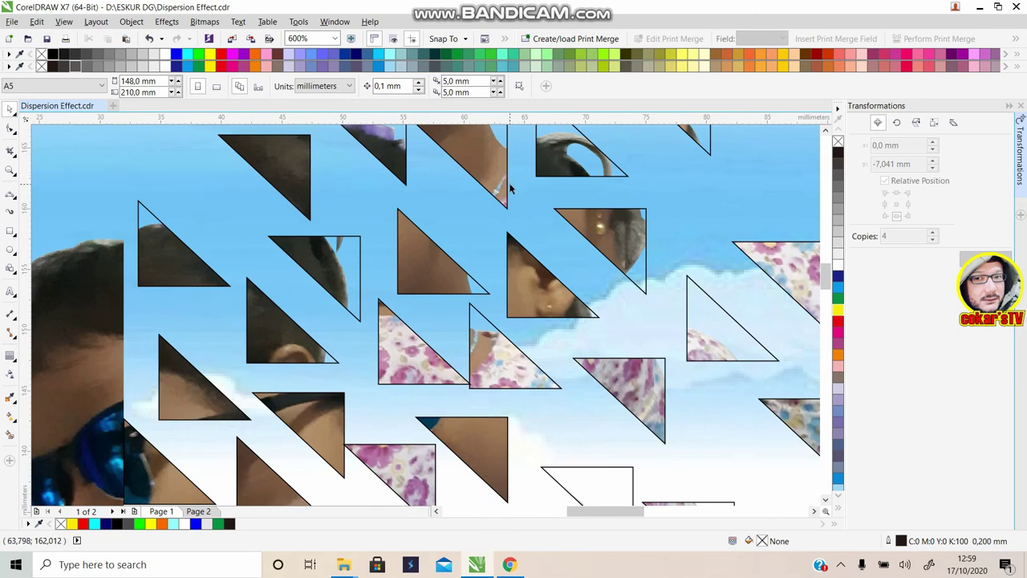
scroll(511, 187, "down", 2)
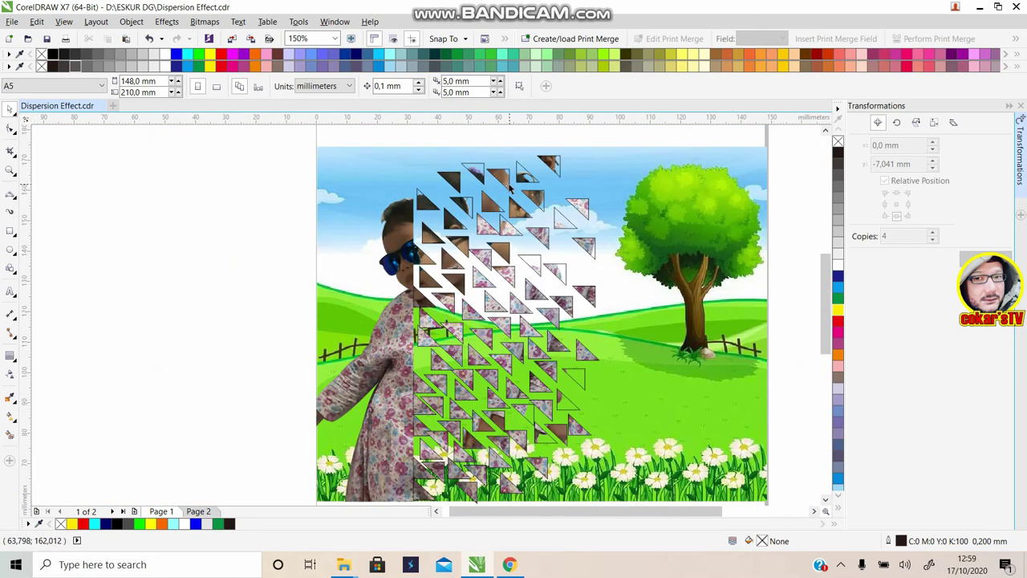
scroll(510, 186, "down", 1)
mouse_move(443, 130)
left_mouse_down()
mouse_move(654, 368)
mouse_move(640, 358)
left_mouse_up()
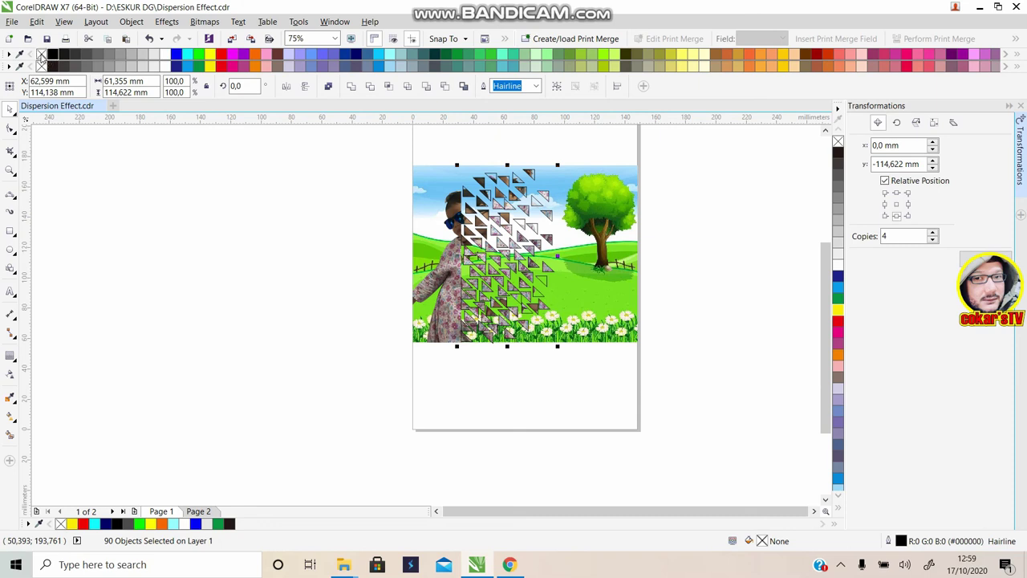
right_click(41, 54)
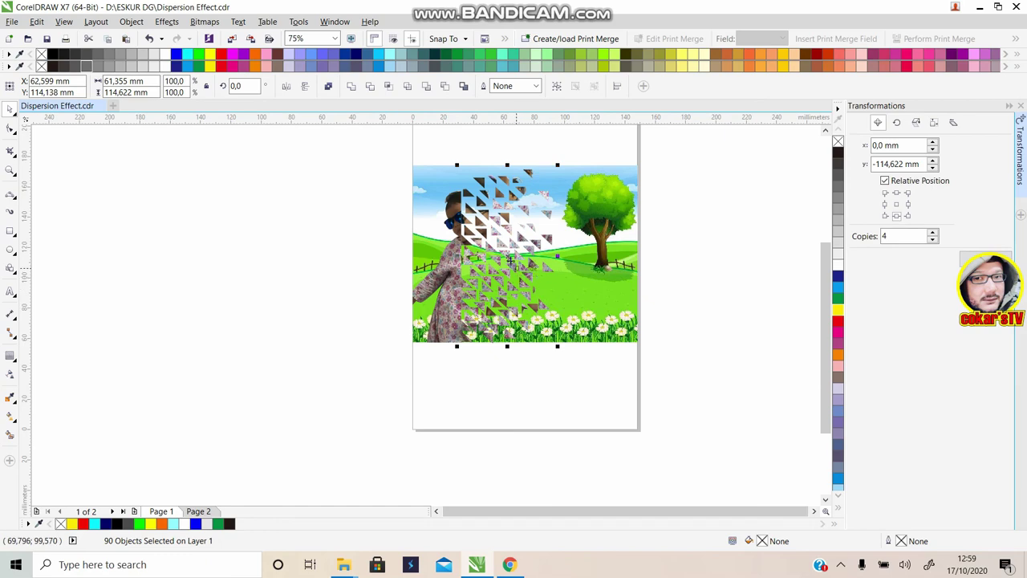
Step: Deselect the outline-free fragments and select the meadow picture con2.jpg
scroll(511, 263, "up", 2)
scroll(511, 263, "up", 2)
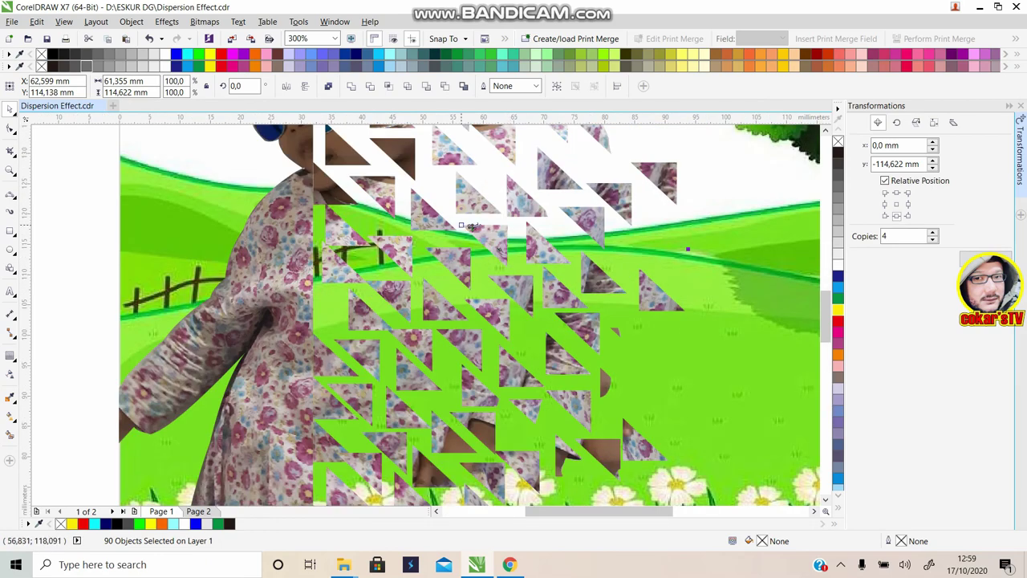
scroll(574, 223, "down", 1)
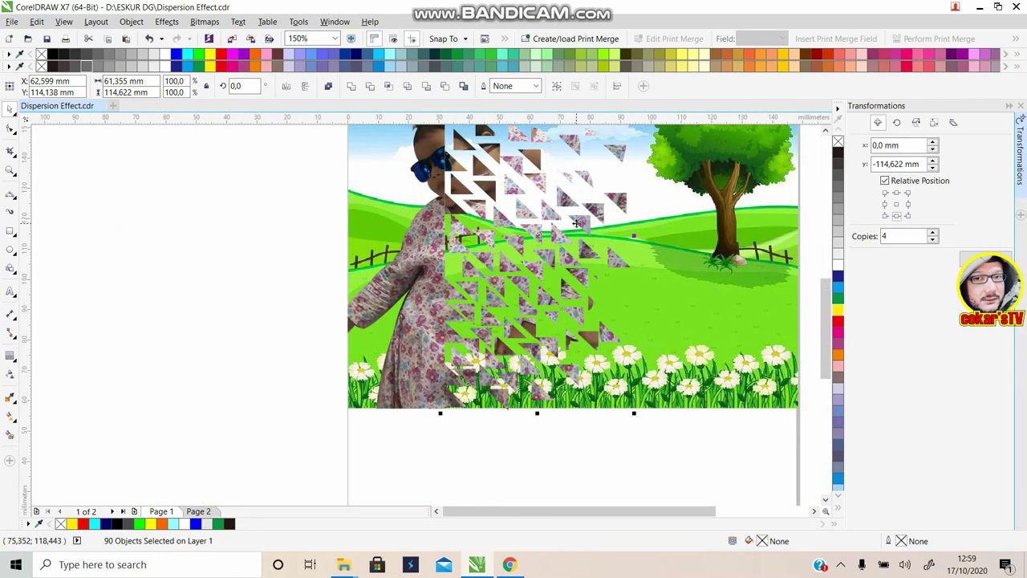
scroll(554, 228, "down", 1)
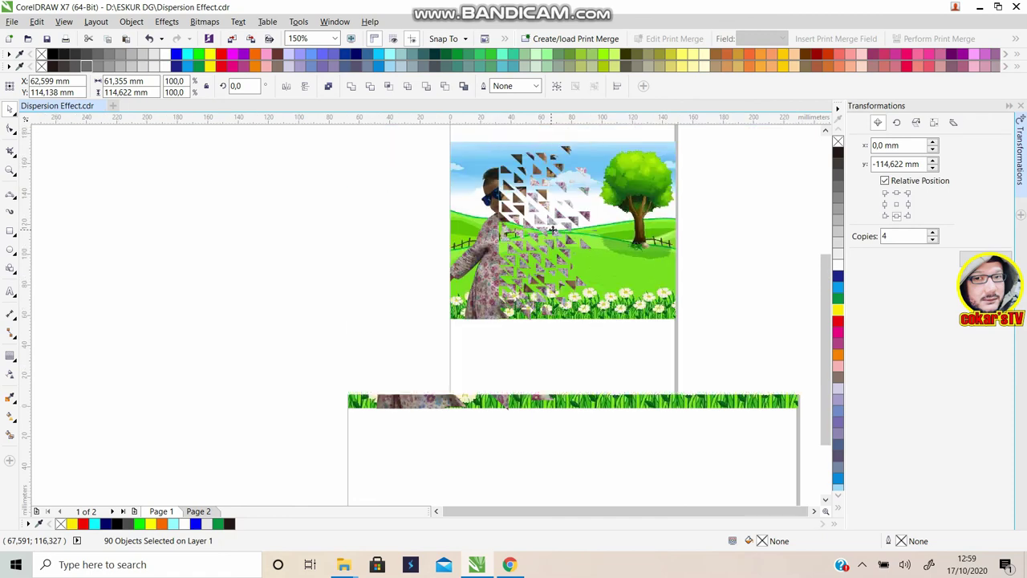
left_click(754, 192)
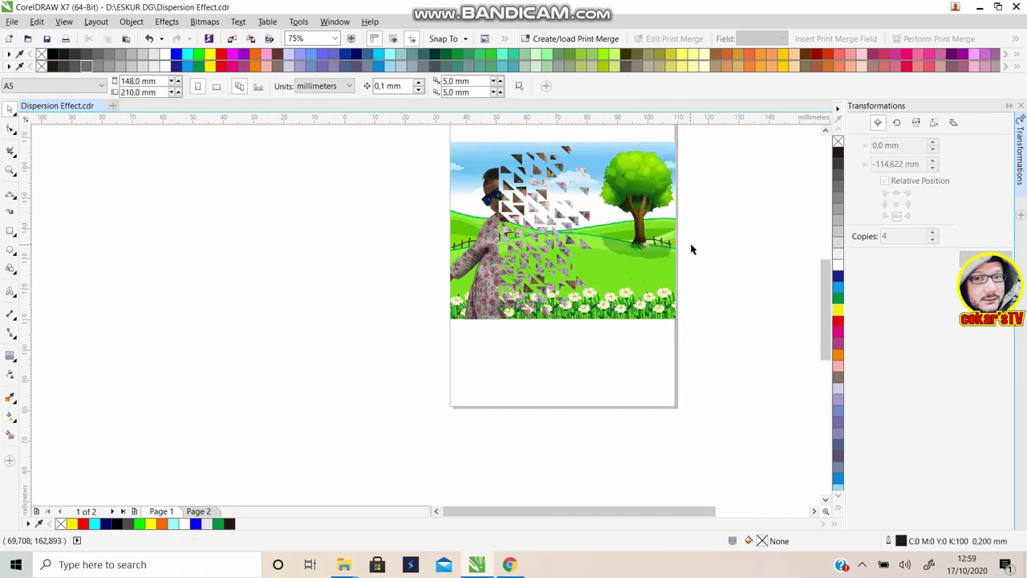
scroll(557, 160, "up", 1)
scroll(785, 282, "down", 1)
scroll(785, 282, "up", 1)
scroll(438, 319, "down", 1)
left_click(606, 240)
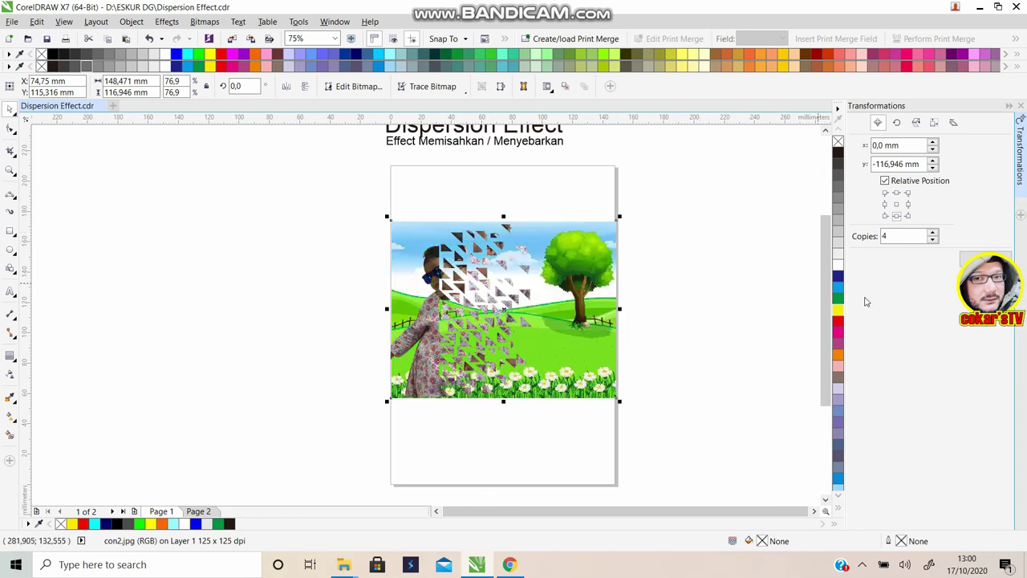
Step: Move the red and black title texts down onto the top edge of the A5 page
left_click_drag(823, 230, 822, 206)
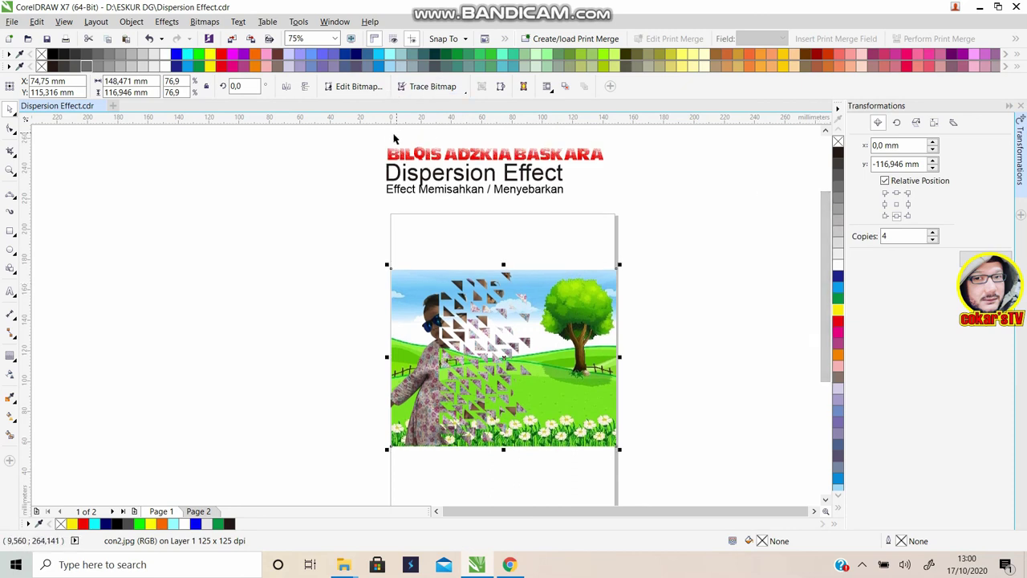
left_click_drag(373, 141, 672, 220)
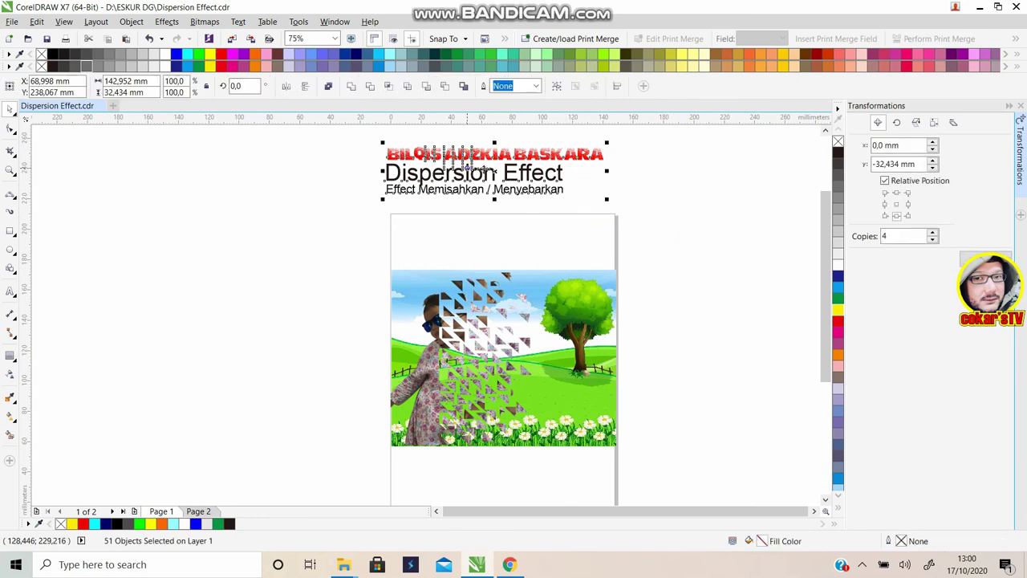
left_click_drag(494, 171, 504, 241)
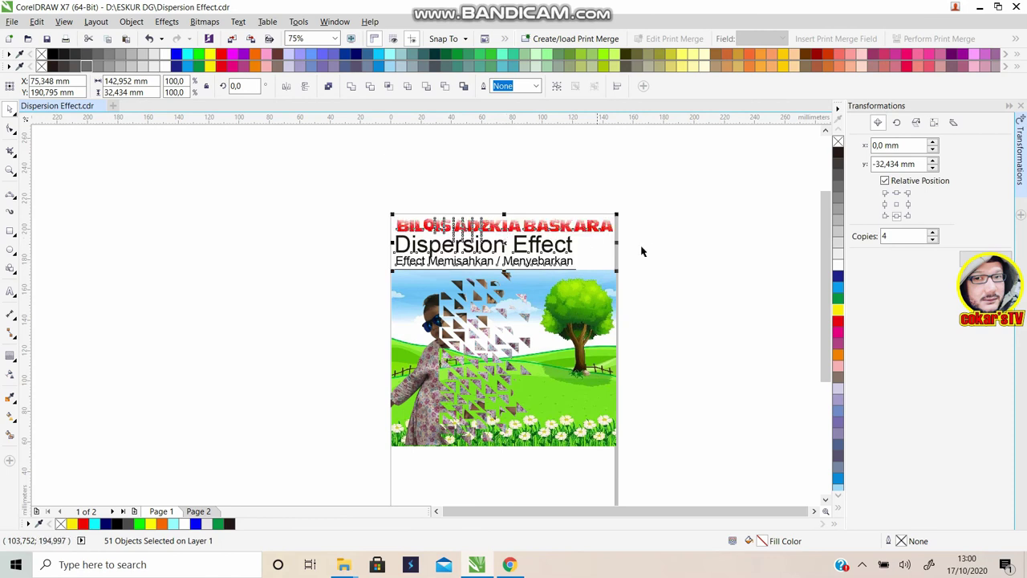
left_click(668, 248)
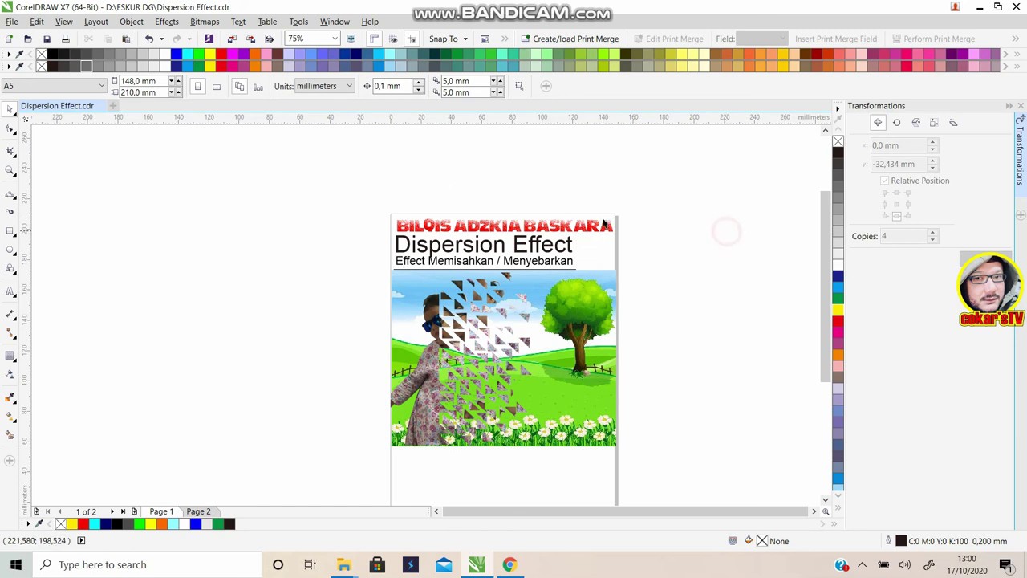
Step: Nudge the 51-object title block one step left and up to Y 191,195 mm
left_click_drag(361, 176, 671, 276)
left_click_drag(670, 276, 671, 276)
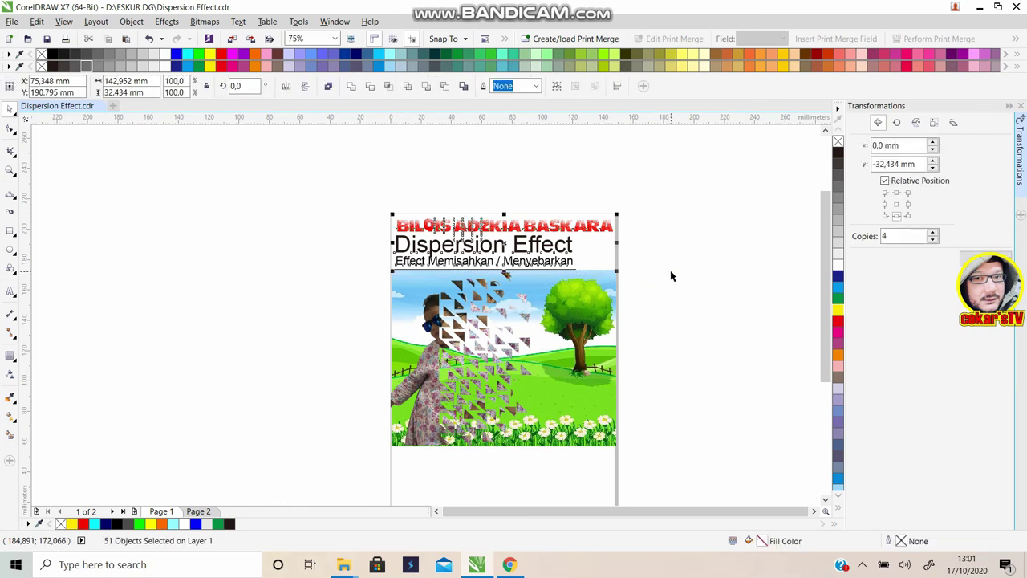
key("Left")
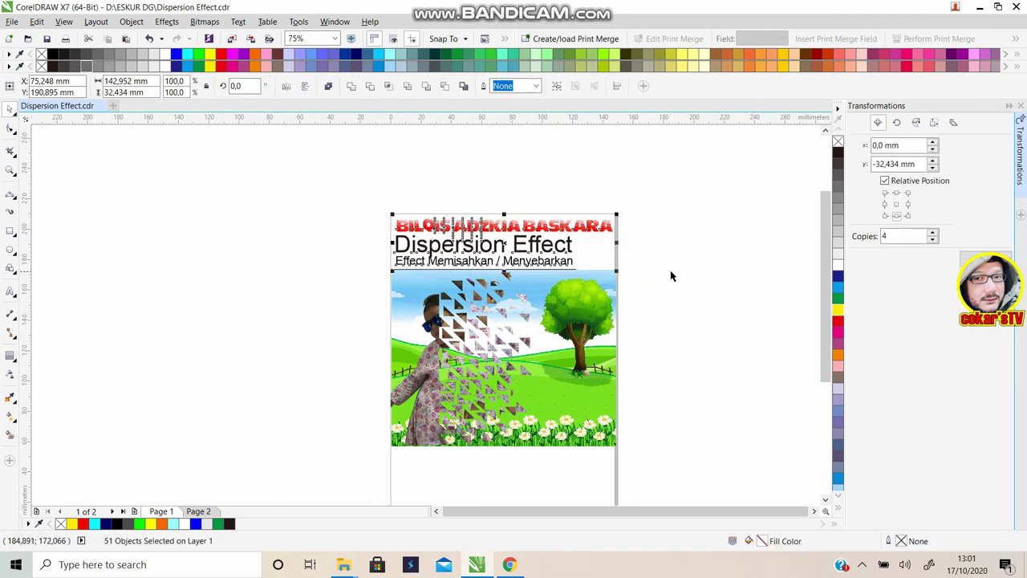
key("Up")
key("Up")
key("Up")
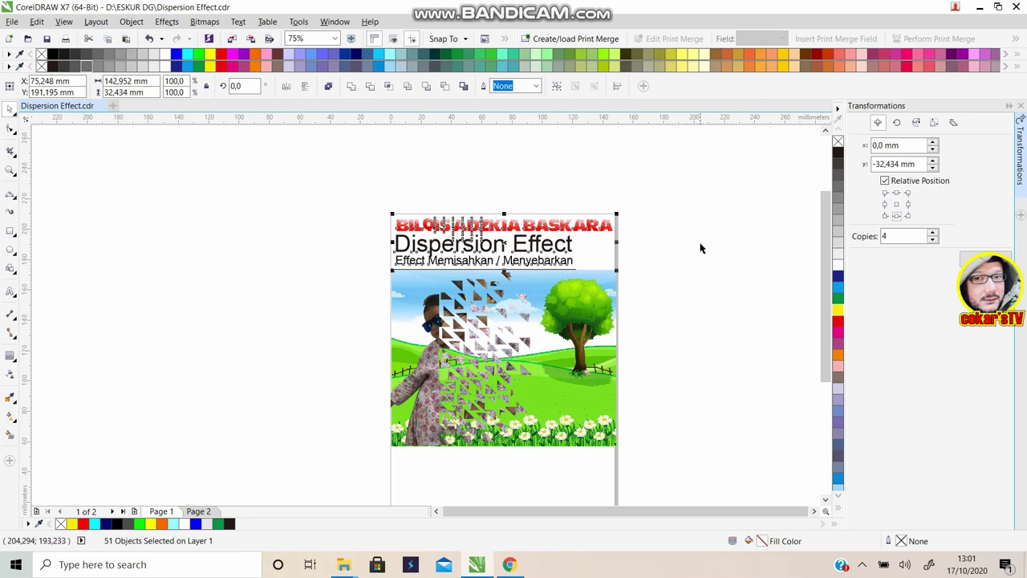
left_click(679, 273)
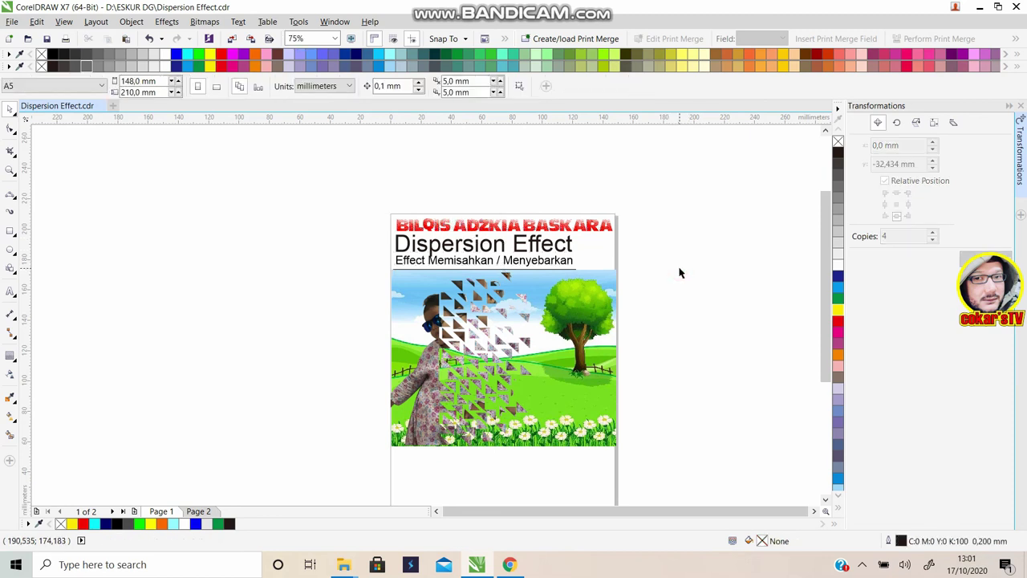